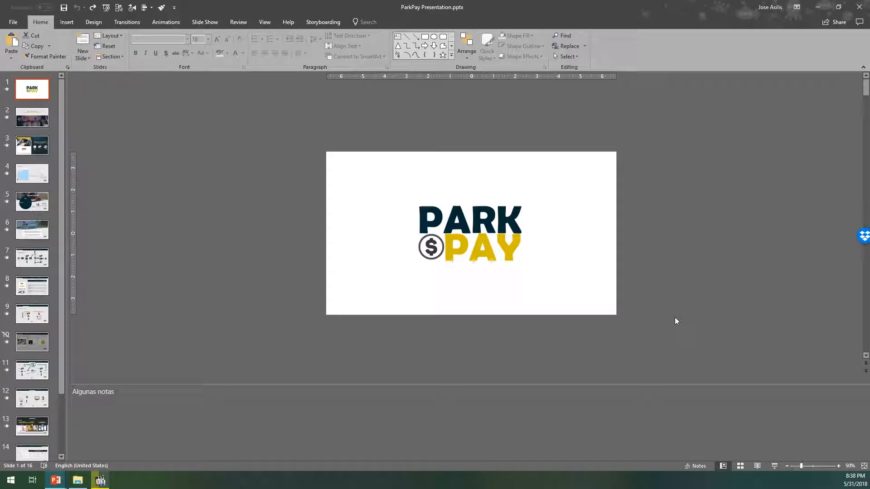
- Play the ParkPay presentation from its first slide, advance through the sections and exit the slide show
key(F5)
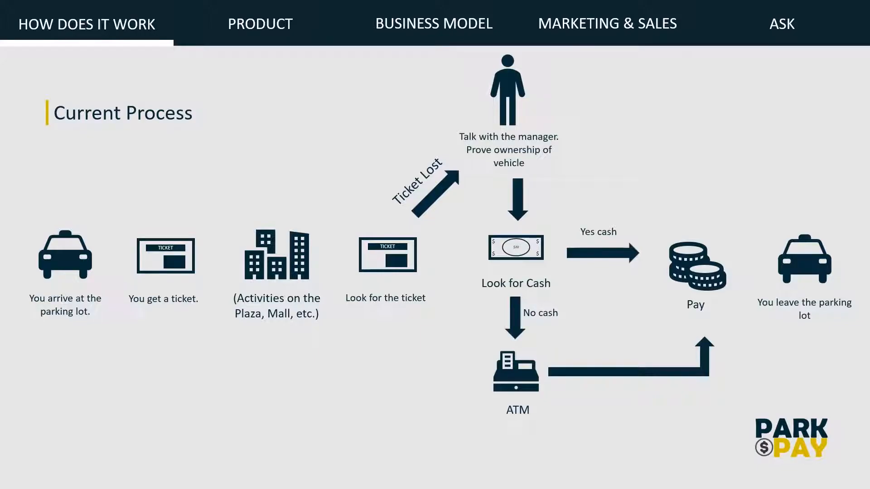
key(Right)
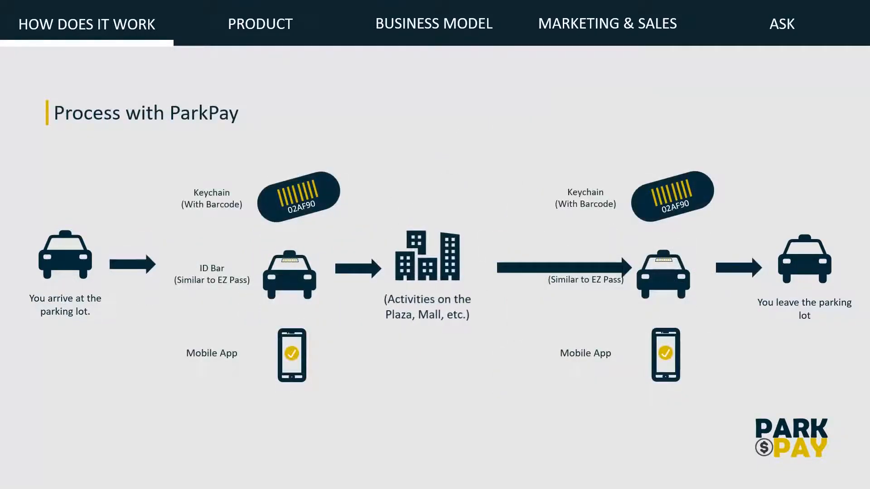
key(Right)
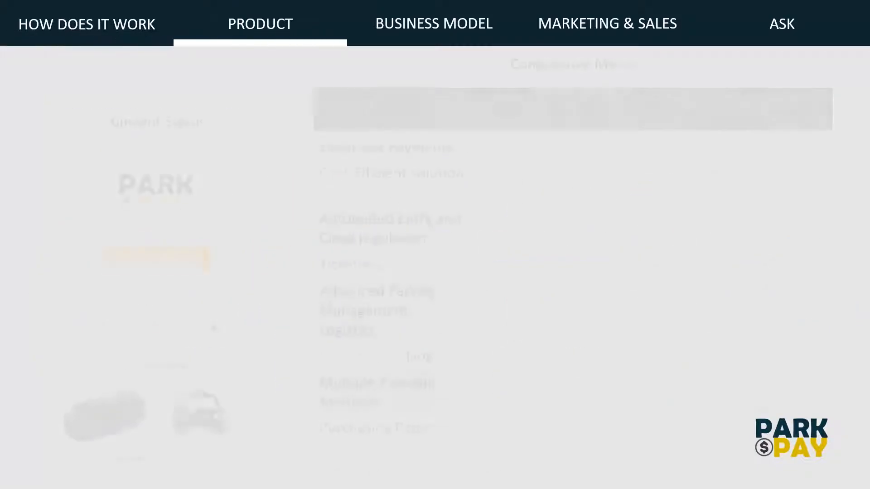
key(Right)
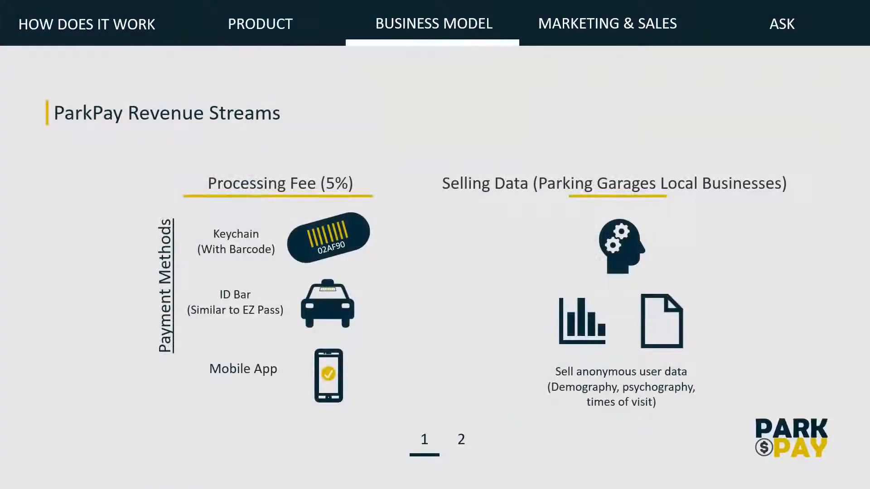
key(Right)
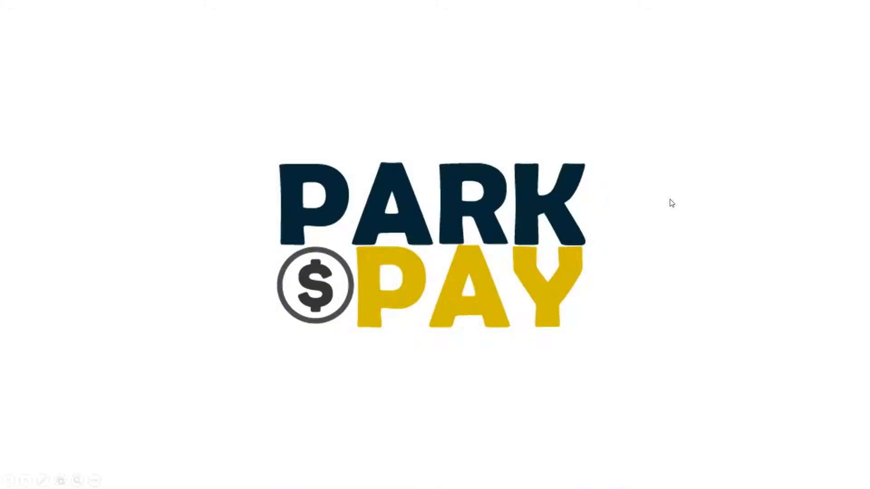
key(Escape)
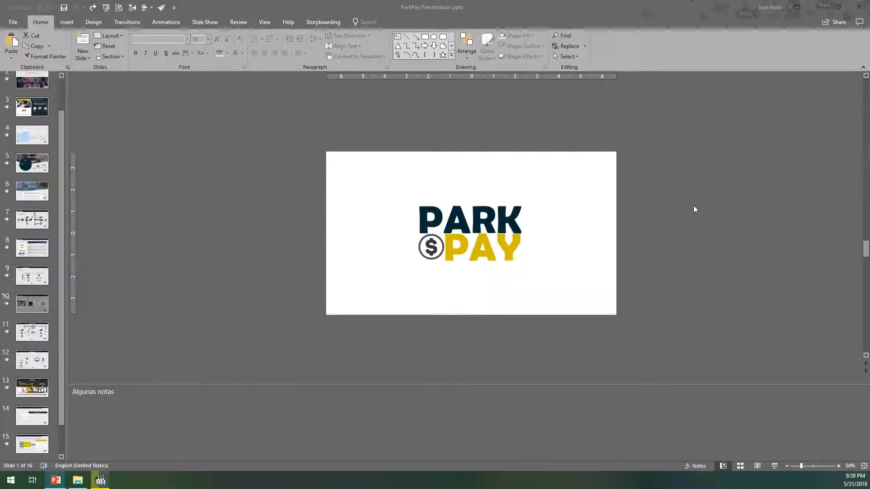
- Play the slide show from slide 2, advance to the "¡Problem!" view, exit and select slide 2 again
scroll(27, 159, up, 5)
click(28, 119)
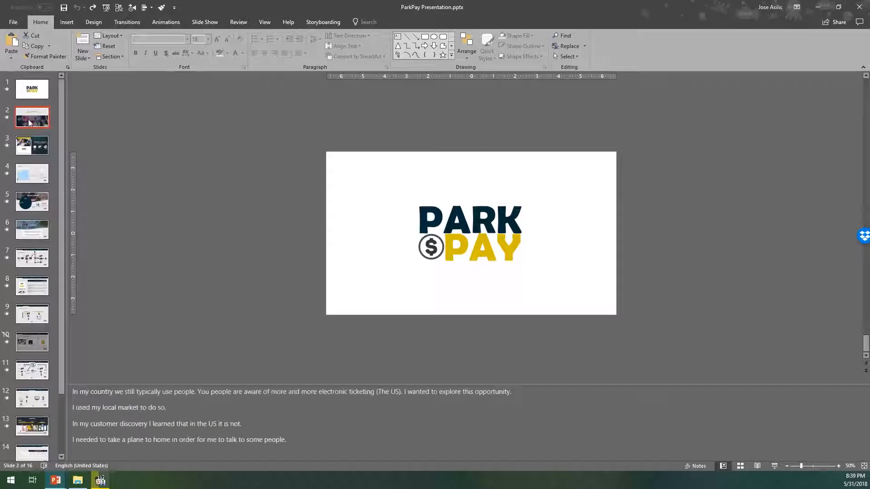
key(shift+F5)
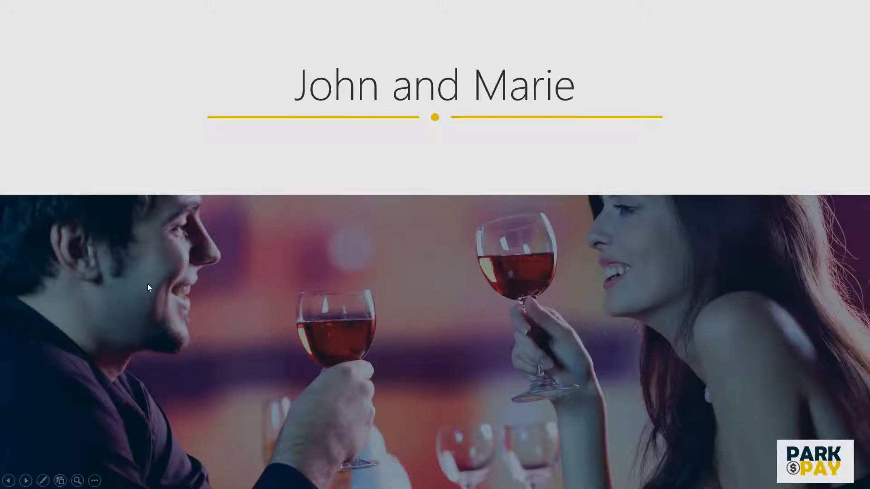
click(450, 281)
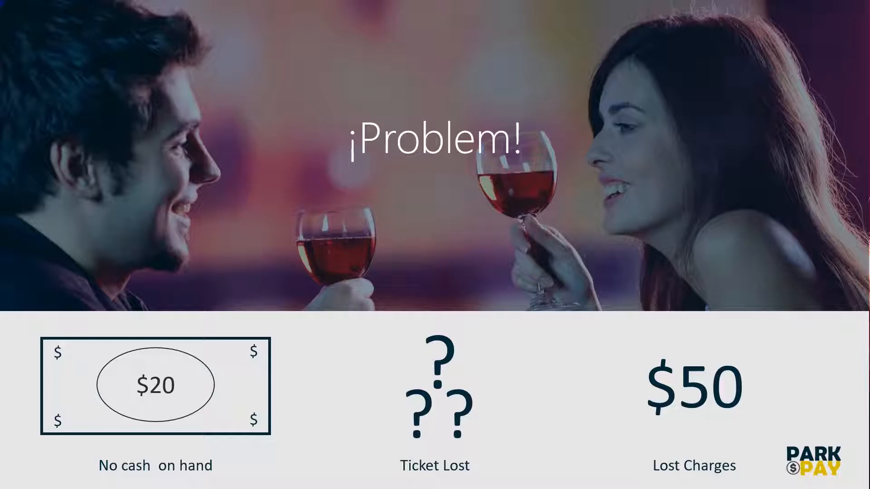
key(Escape)
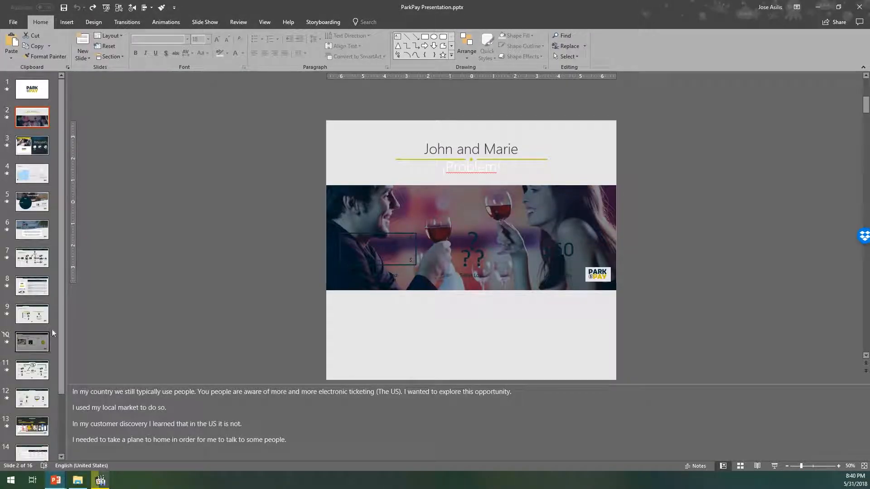
click(24, 152)
click(38, 120)
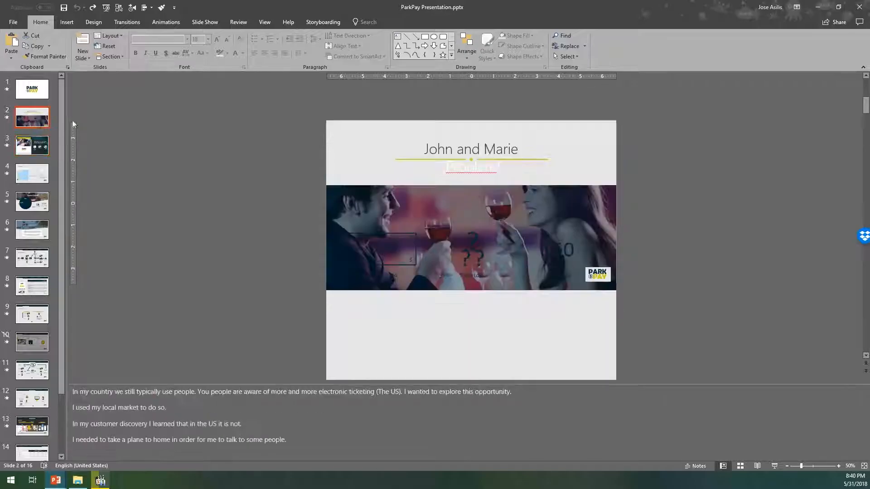
- Switch to the blank Presentation2 and close its Animation Pane
drag(429, 4, 869, 73)
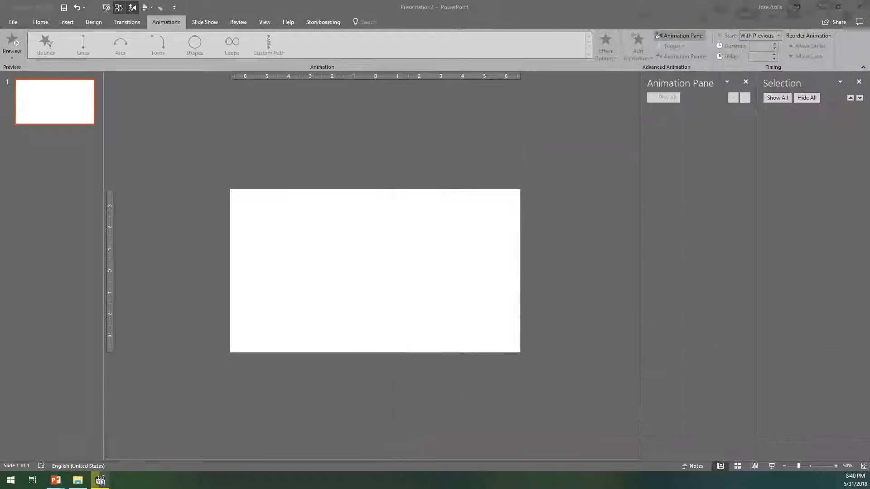
click(385, 267)
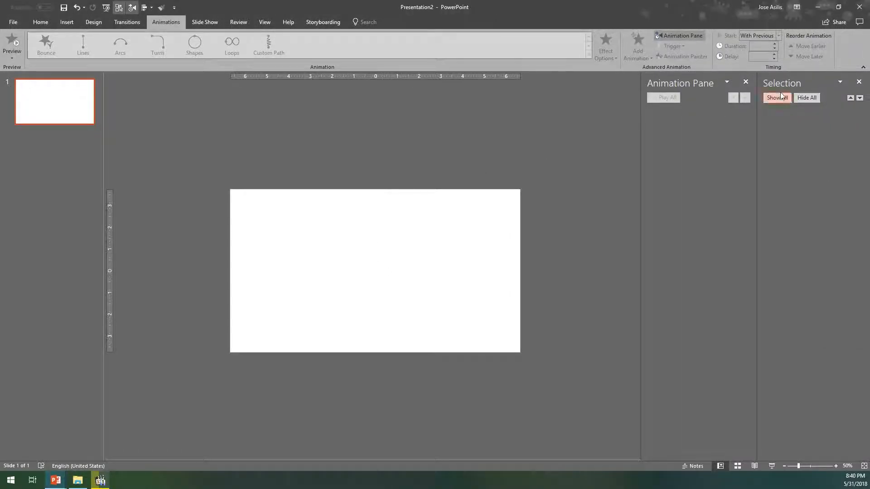
click(745, 82)
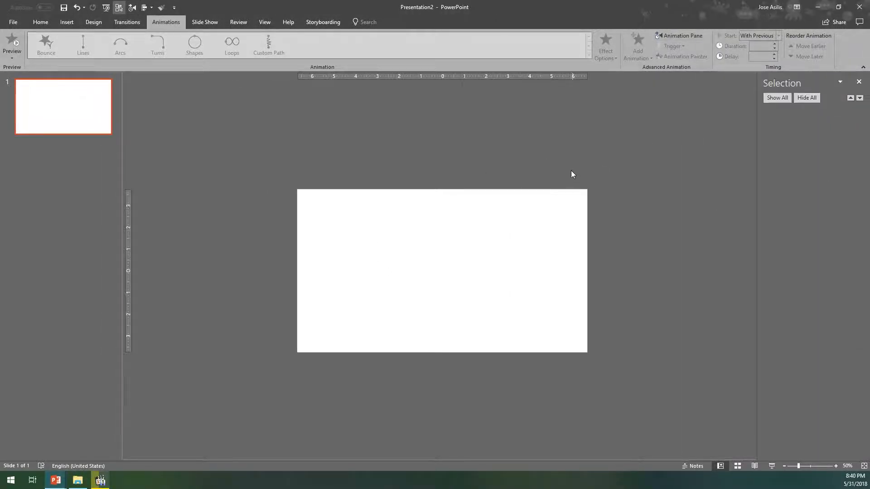
scroll(563, 156, up, 5)
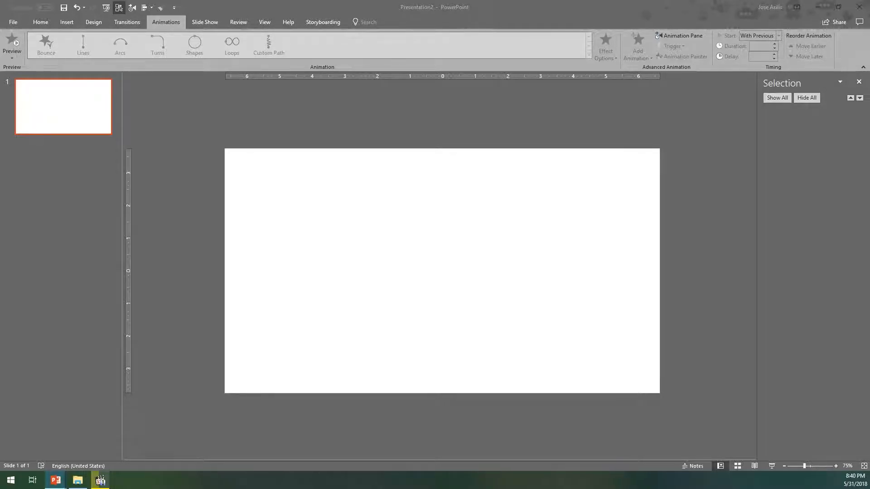
- Paste the picture of the couple with wine glasses and resize and align it to fill the slide
click(504, 273)
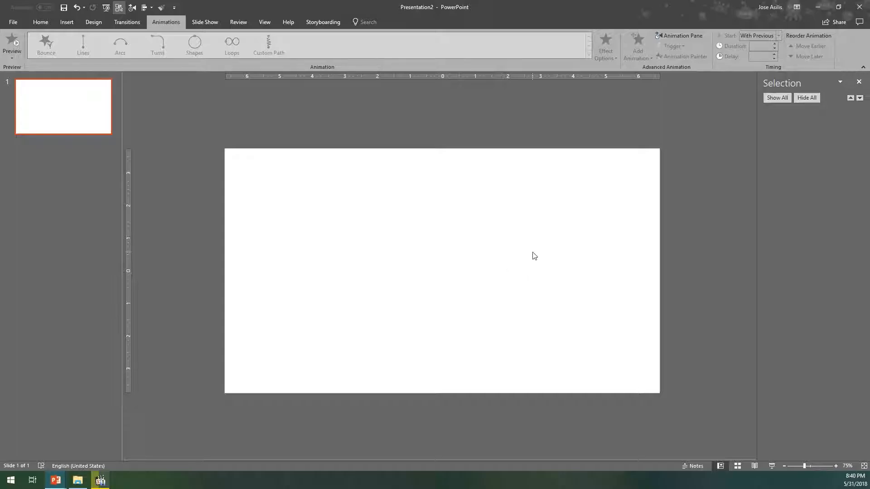
key(ctrl+v)
drag(512, 252, 508, 217)
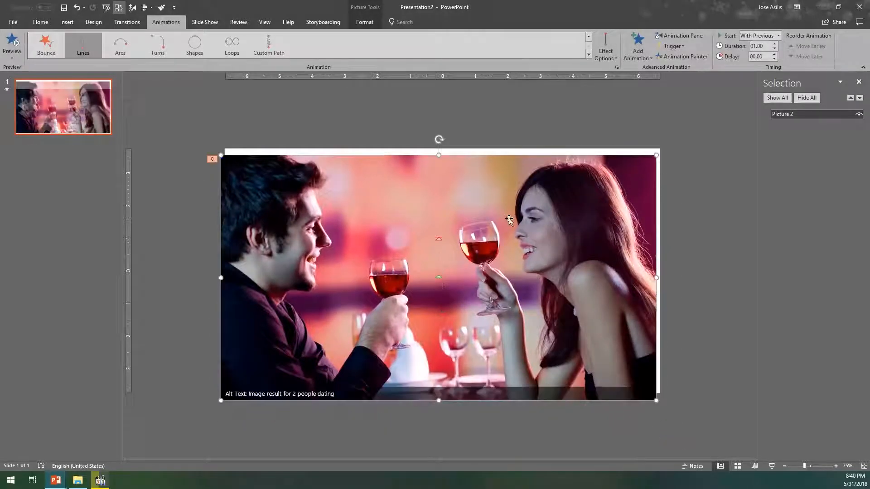
drag(656, 401, 538, 334)
mouse_move(426, 275)
mouse_down()
mouse_move(441, 245)
mouse_move(434, 258)
mouse_move(441, 268)
mouse_up()
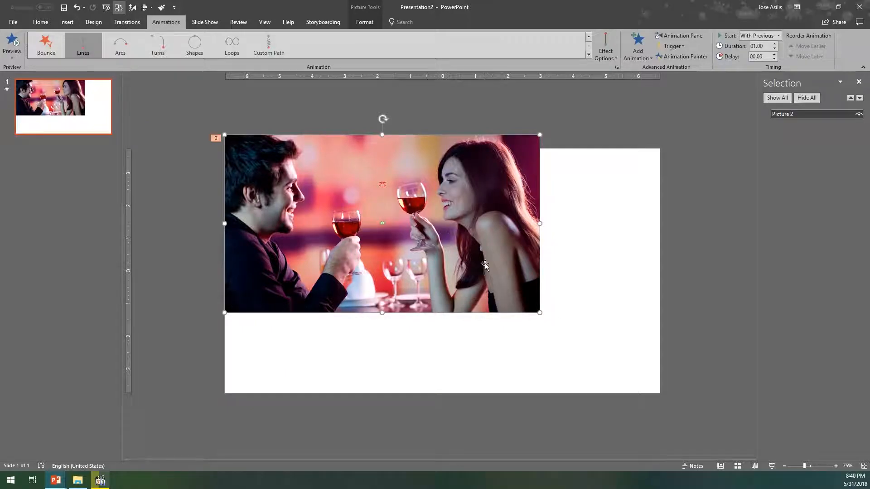
drag(539, 314, 641, 382)
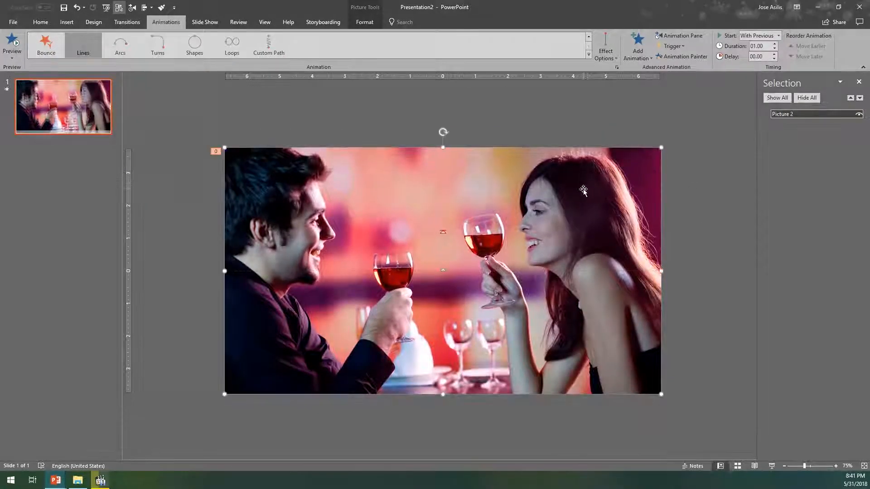
mouse_move(540, 179)
mouse_down()
mouse_move(525, 250)
mouse_move(514, 178)
mouse_move(541, 178)
mouse_up()
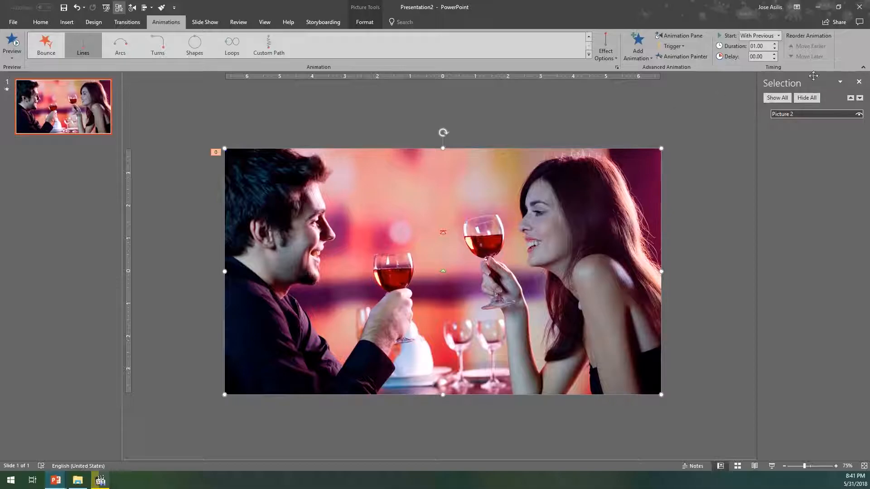
- Close the Selection Pane and reopen it
click(859, 82)
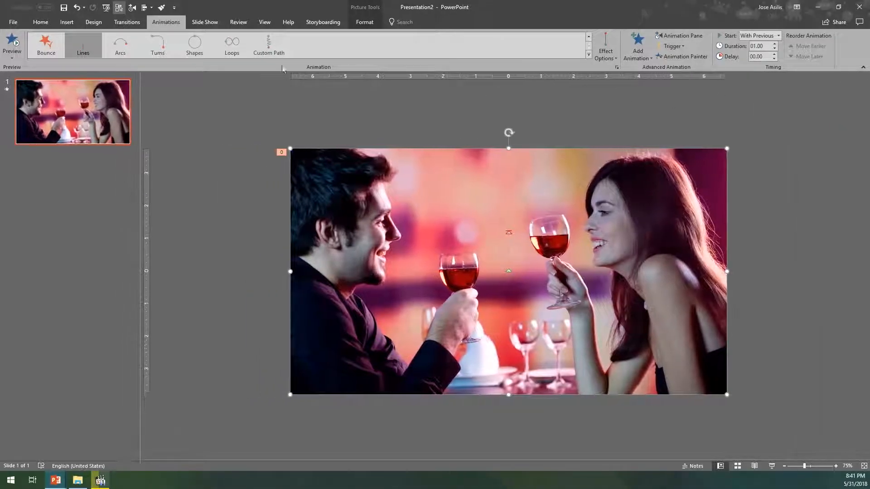
click(40, 22)
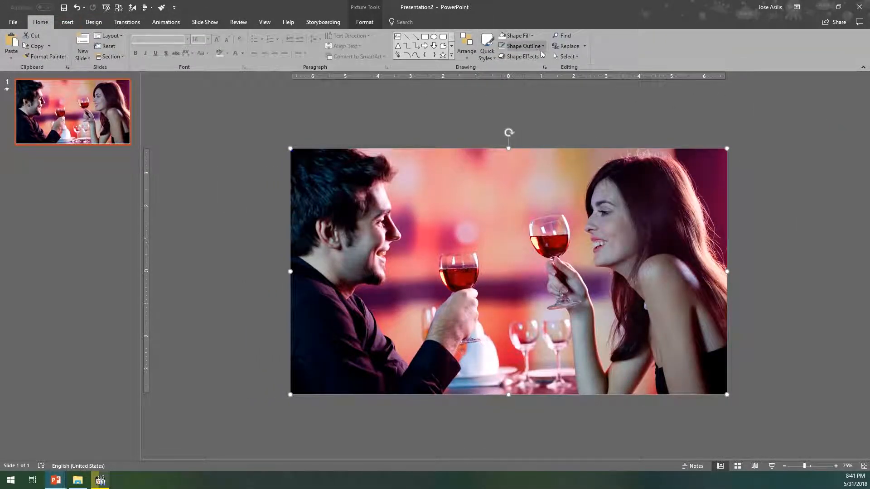
click(562, 57)
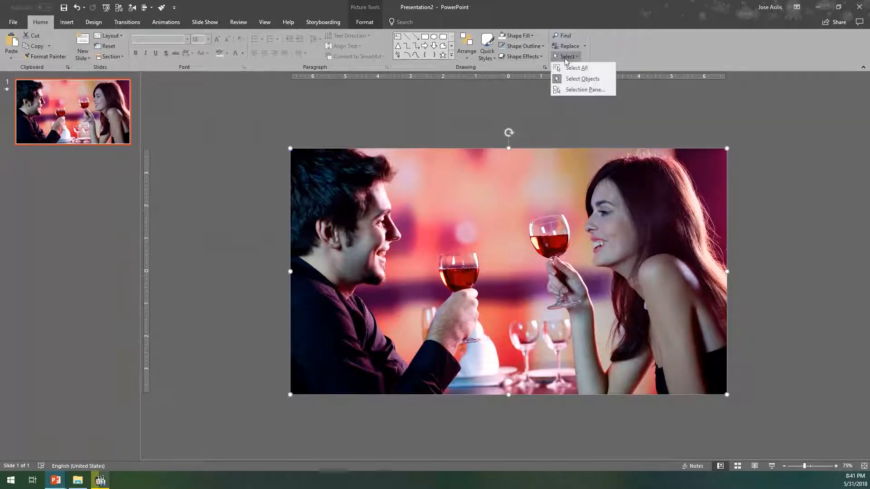
click(564, 90)
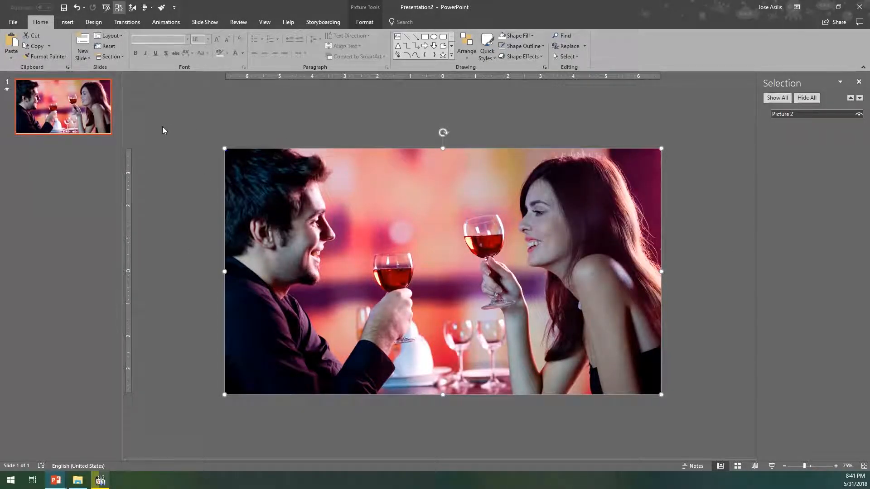
- Hide Picture 2 and draw a full-width rectangle at the slide's upper edge, about 2.63" high and 13.33" wide
click(859, 114)
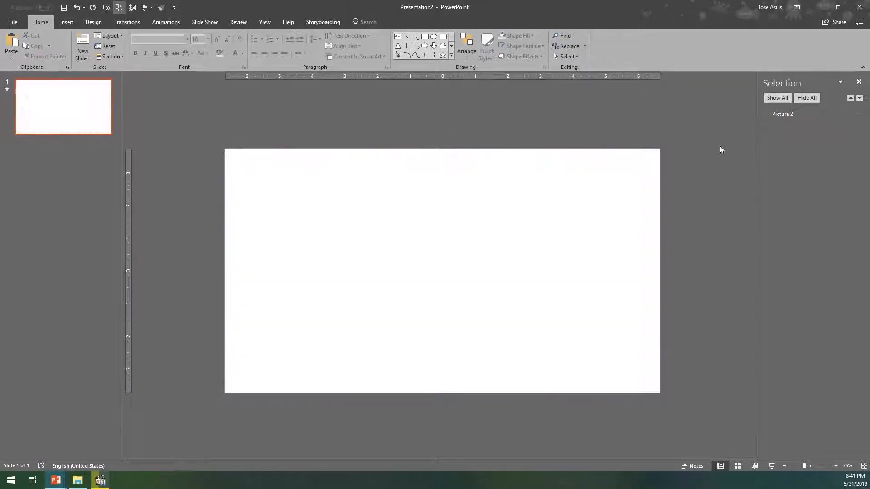
click(69, 21)
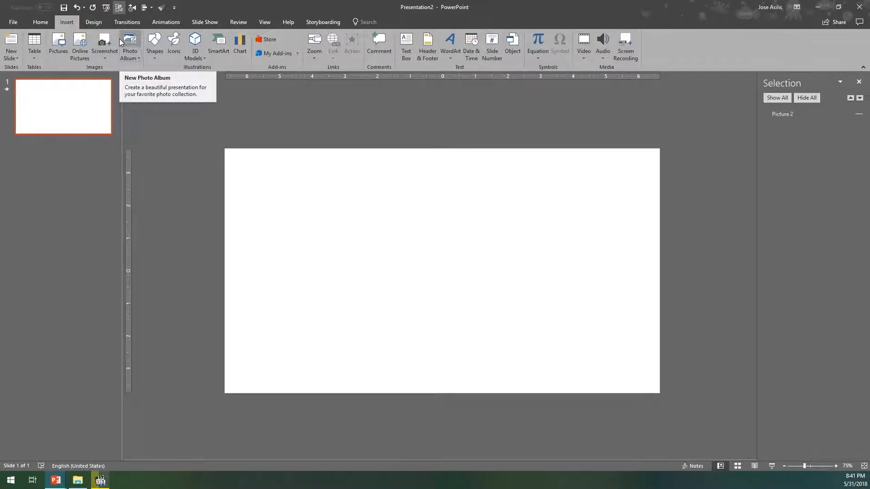
click(153, 50)
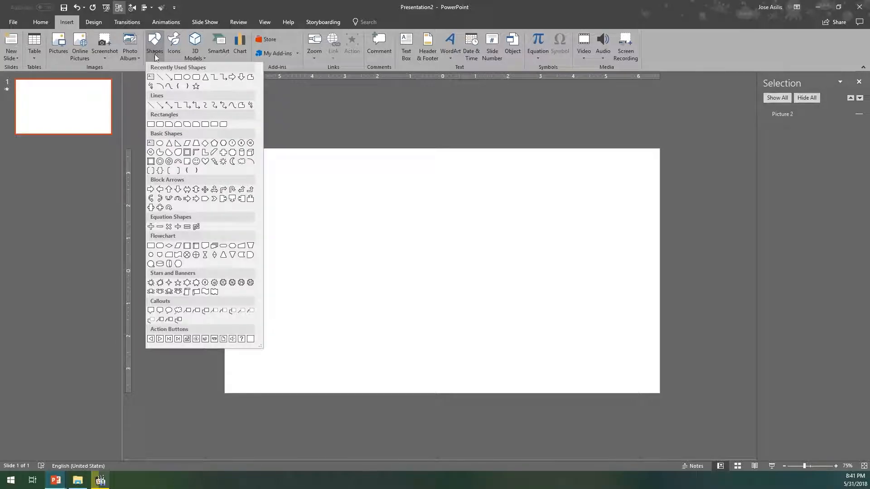
click(178, 78)
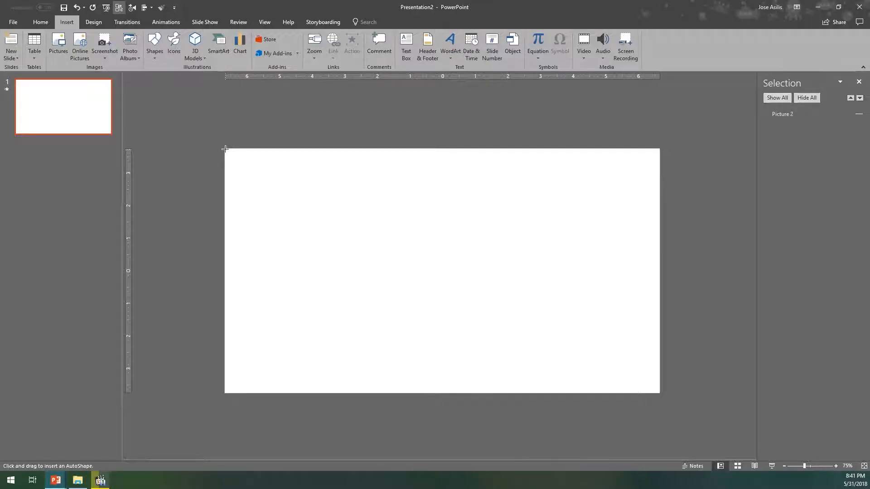
drag(225, 149, 660, 234)
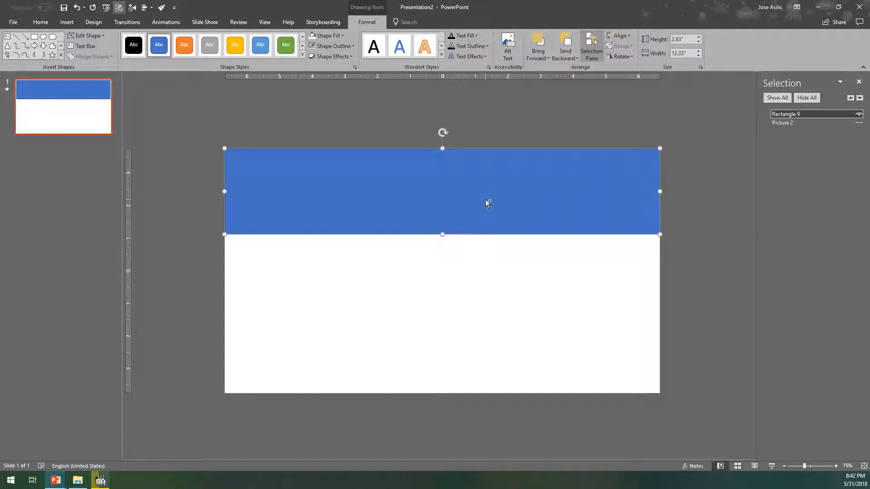
- Duplicate the rectangle and place the copy, stretched to about 4.44" high, over the slide's lower part, leaving a band between them
key(ctrl+c)
key(ctrl+v)
drag(485, 192, 475, 320)
drag(440, 368, 432, 427)
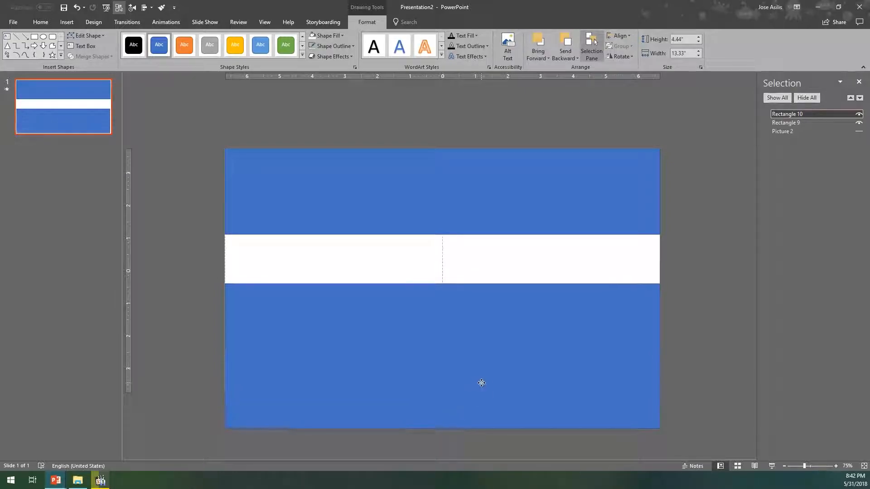
drag(466, 320, 459, 349)
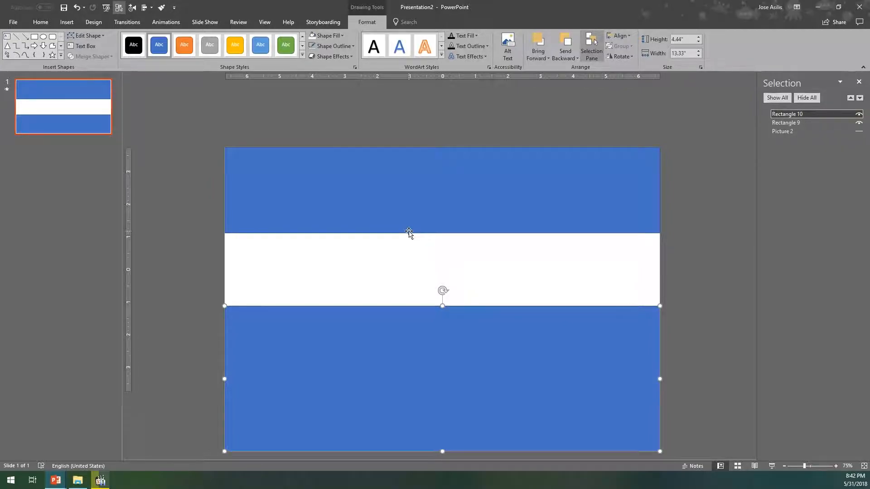
- Show Picture 2 again and move the lower rectangle further down to uncover more of the picture
click(858, 132)
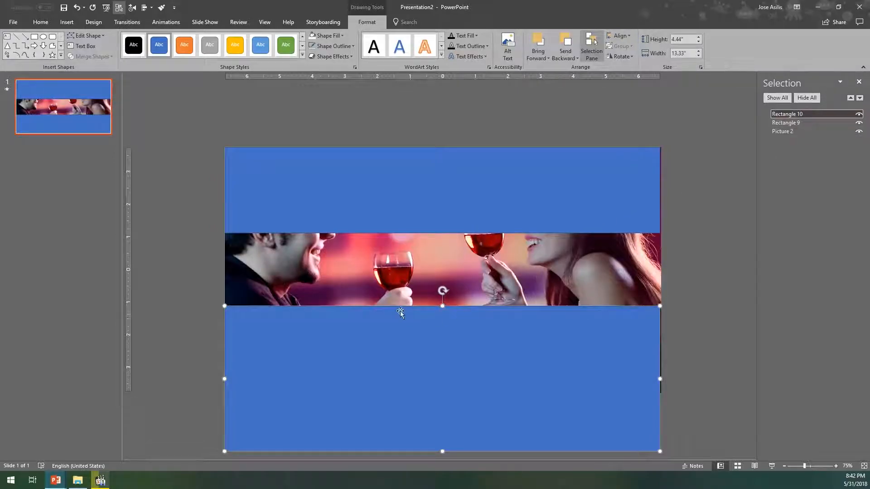
drag(408, 336, 407, 338)
click(673, 311)
drag(533, 335, 532, 361)
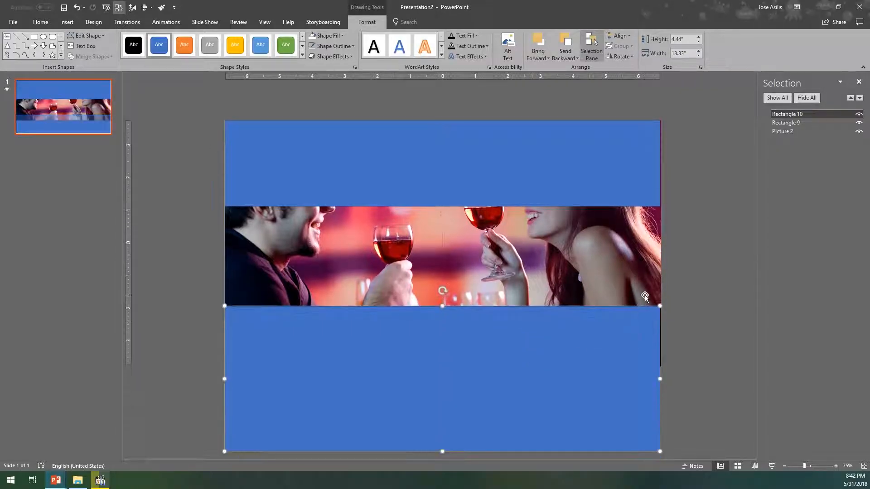
- Enlarge the lower rectangle to about 13.37" wide and 4.68" high
drag(660, 378, 664, 379)
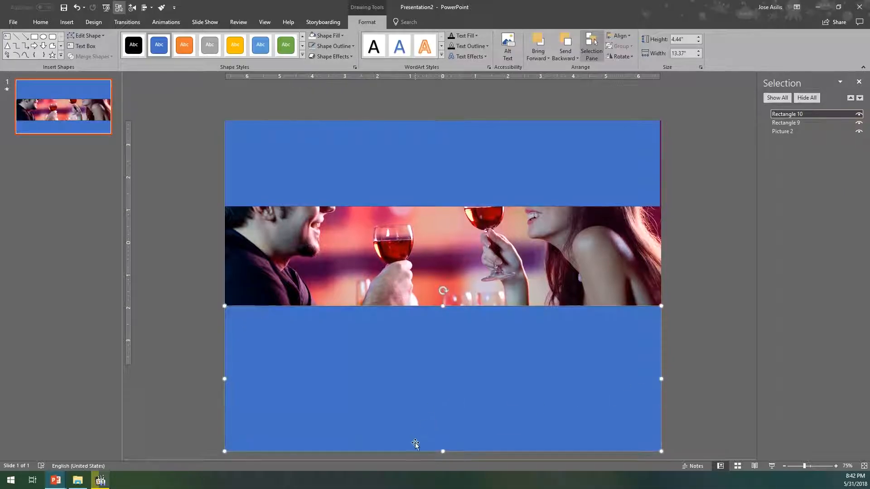
drag(442, 453, 439, 461)
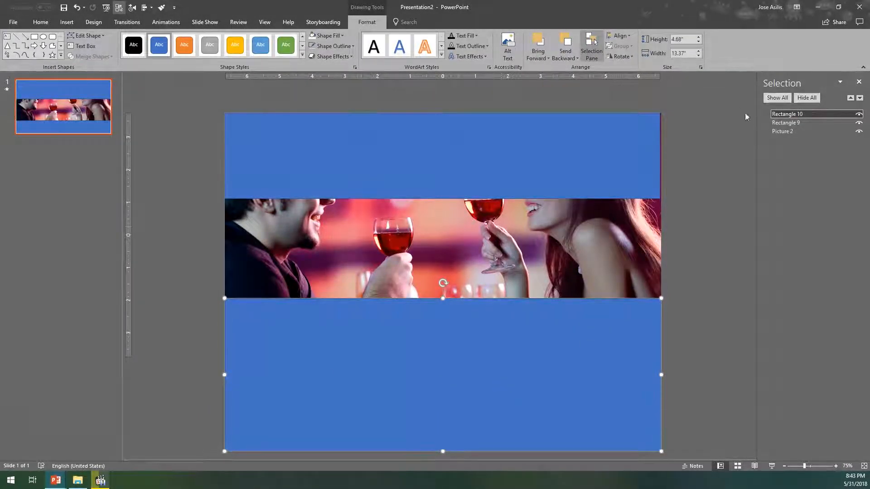
- Widen the upper rectangle to about 13.37" and draw another rectangle about 3.08" high and 13.37" wide over the exposed picture band
click(655, 159)
drag(661, 156, 661, 157)
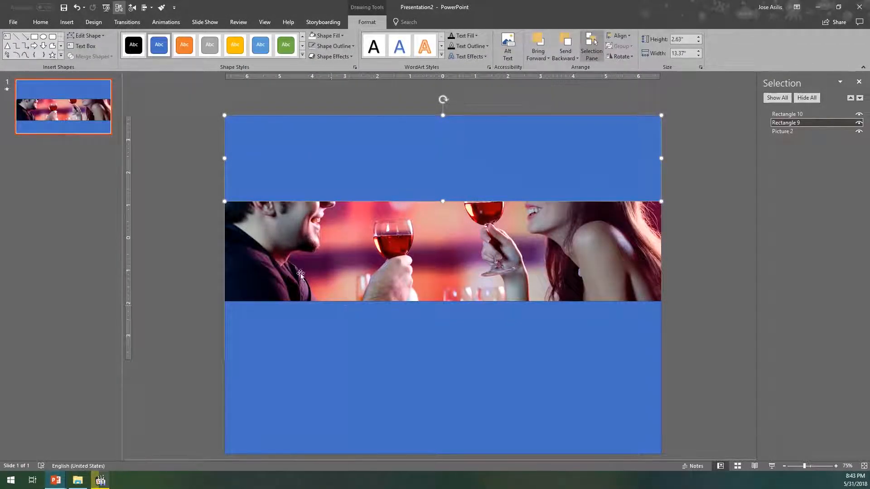
click(66, 22)
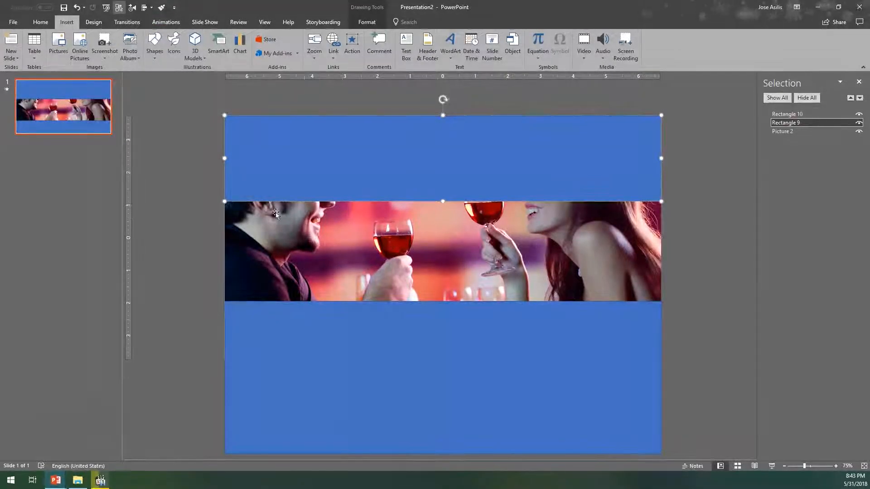
click(155, 45)
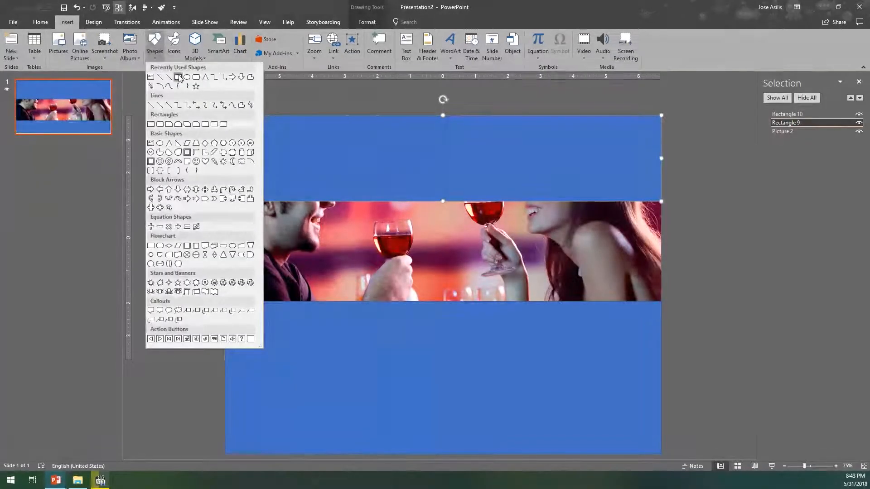
click(178, 76)
drag(225, 201, 661, 300)
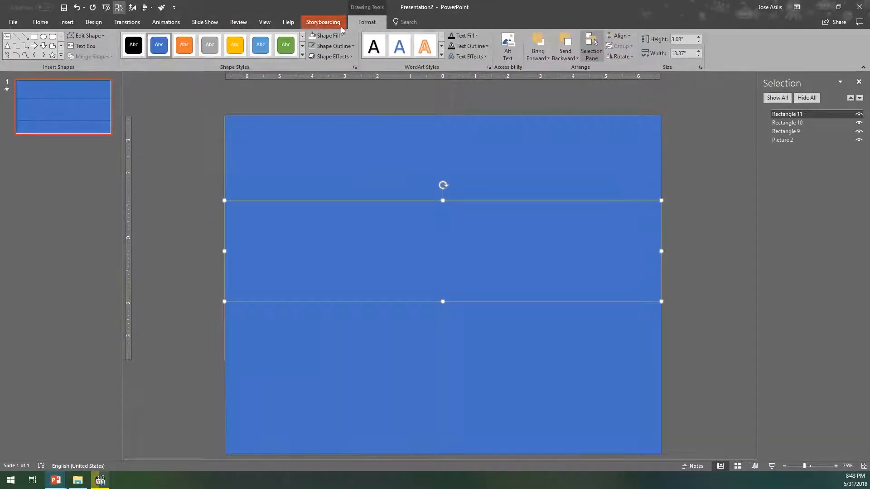
- Fill the middle rectangle with the standard Dark Blue and set its fill transparency to 42%
click(322, 36)
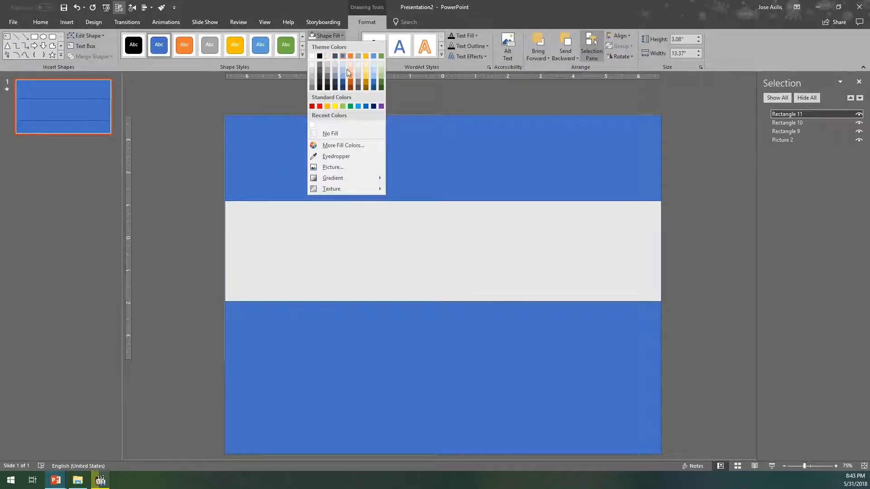
click(374, 107)
right_click(488, 221)
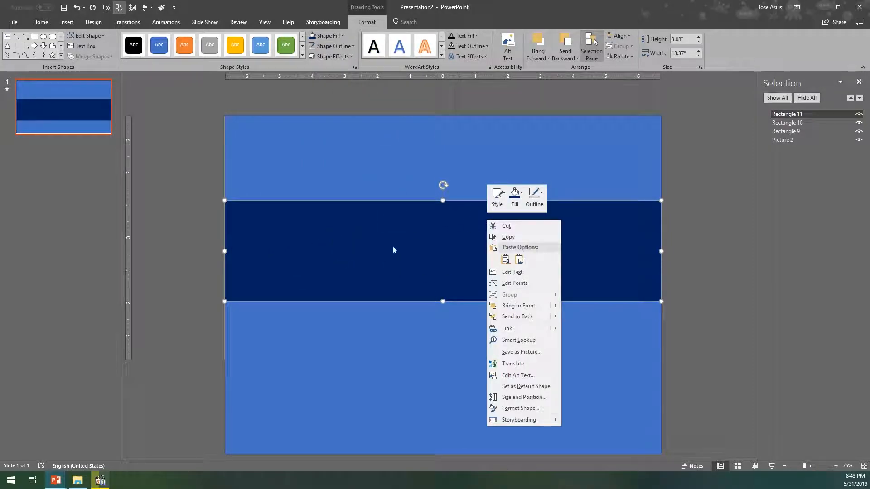
click(518, 408)
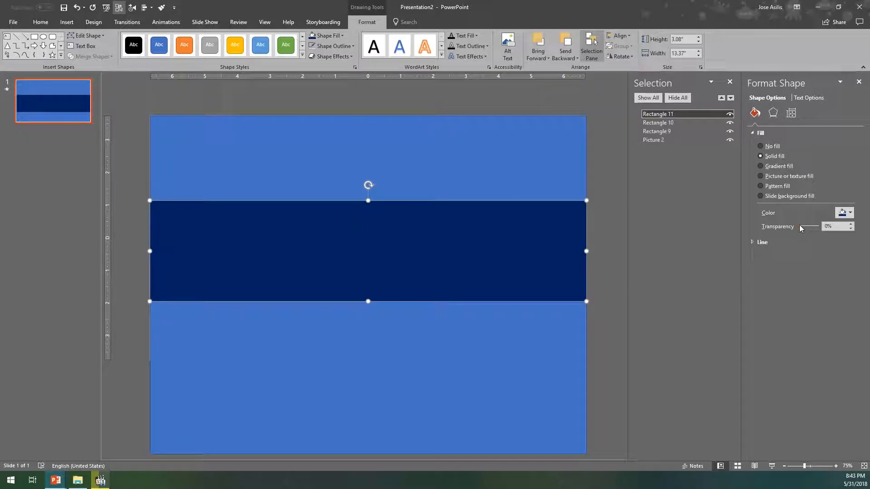
drag(798, 227, 807, 227)
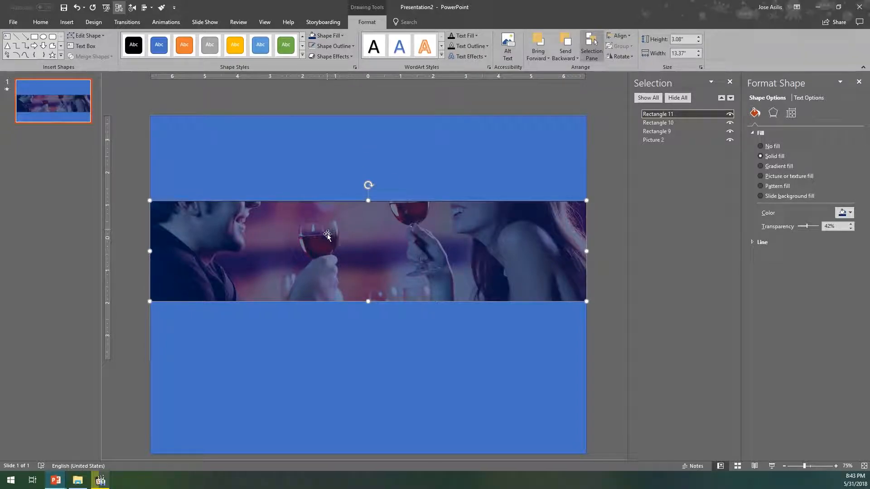
- Add a text box over the picture band containing "We add some text"
click(82, 45)
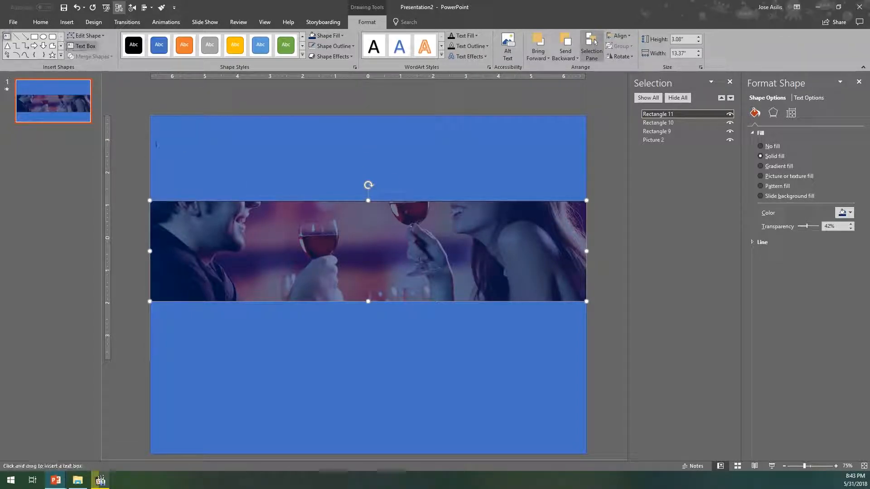
drag(297, 215, 509, 269)
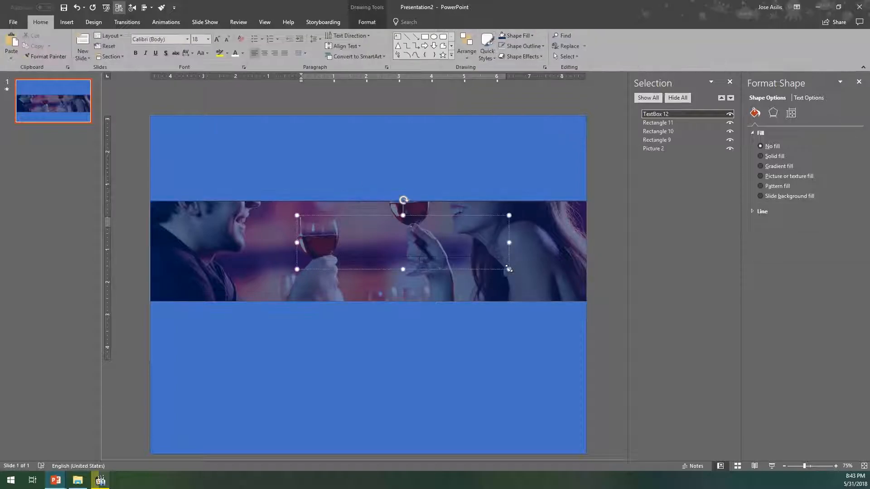
text(We ad)
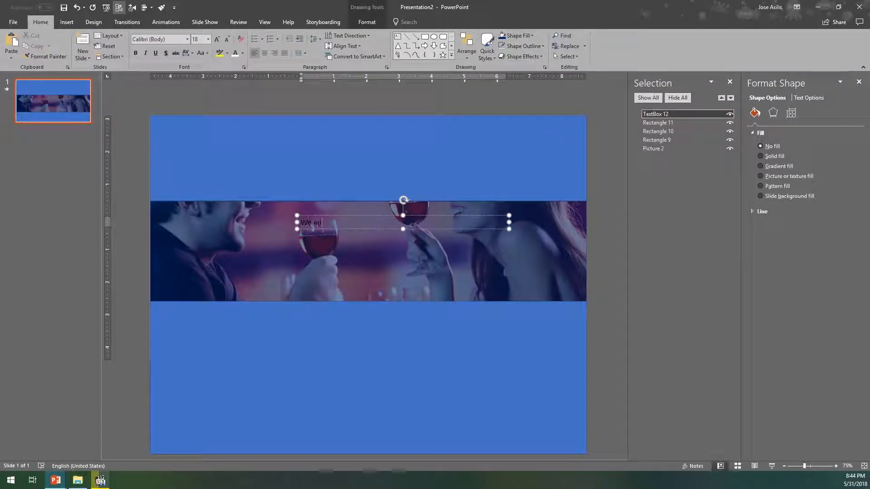
text(d some text)
- Make the text white at size 88 and fit its box on one line across the picture band
key(ctrl+a)
click(235, 53)
click(243, 53)
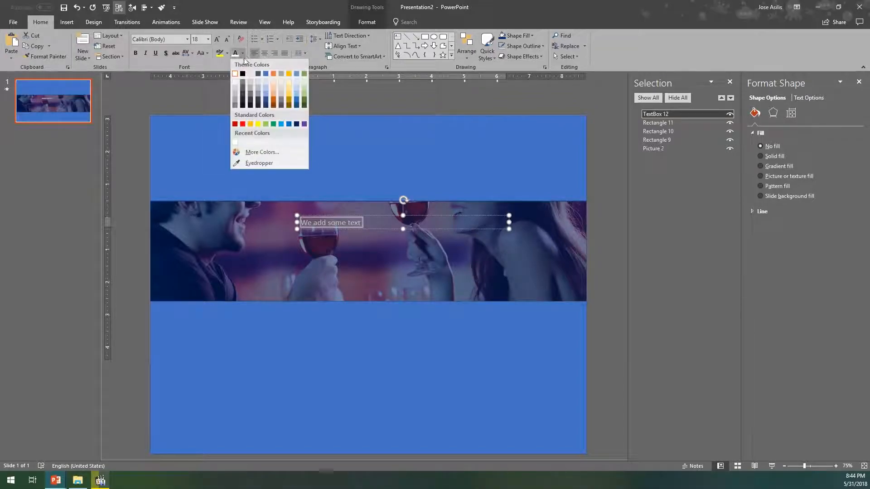
click(208, 39)
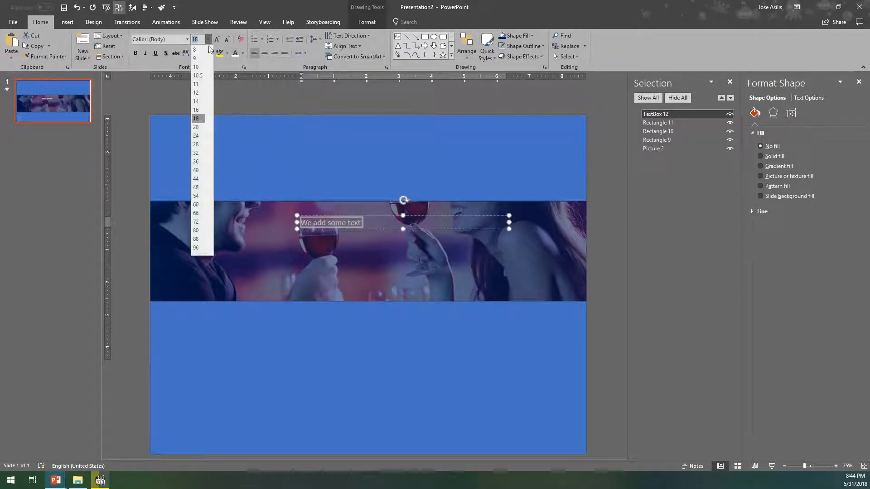
click(197, 239)
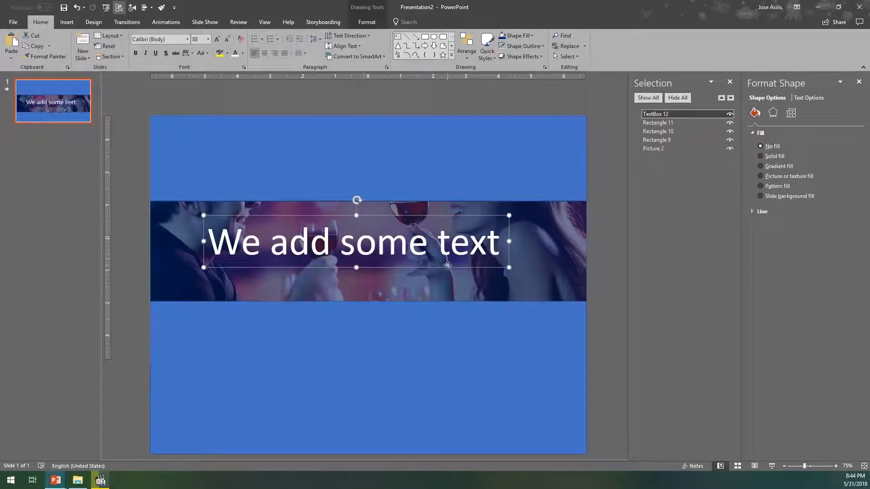
- Hide and reshow the dark blue overlay to compare how readable the text is with and without it
click(729, 123)
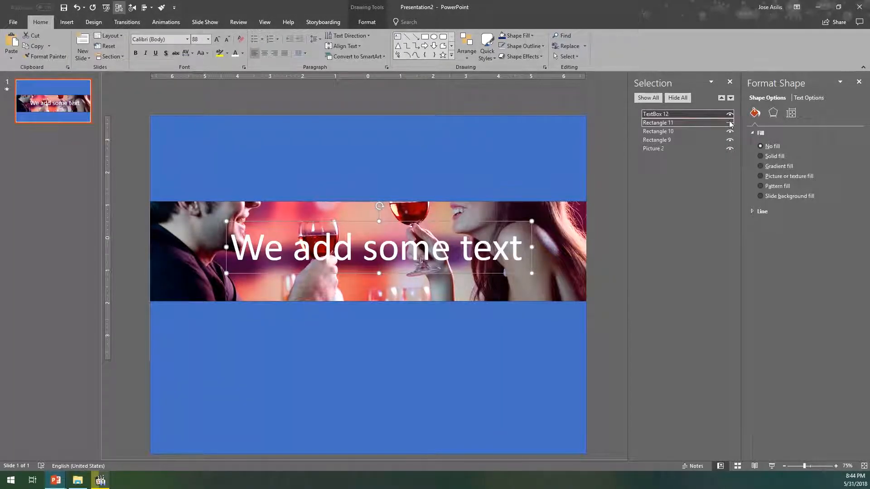
click(730, 123)
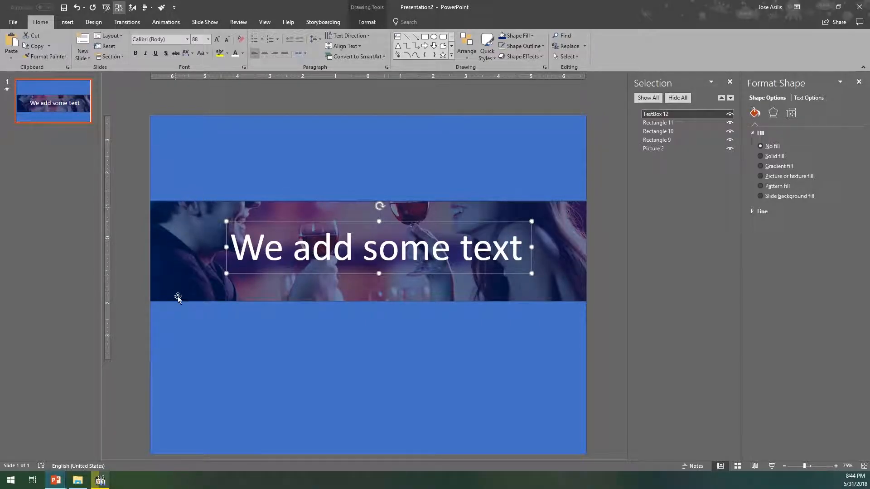
- Move the lower rectangle further down and extend the dark blue overlay to cover the enlarged picture band
click(183, 321)
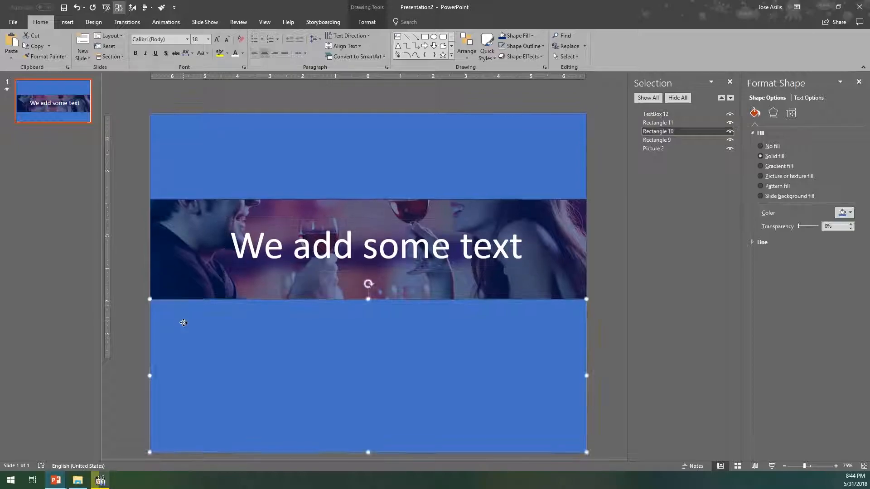
drag(273, 320, 268, 346)
click(316, 267)
drag(368, 277, 363, 302)
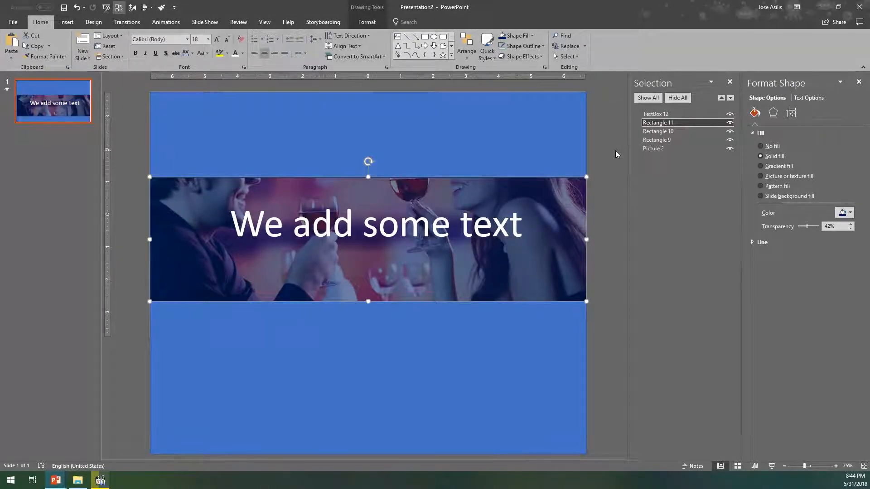
- Hide Rectangle 11, TextBox 12 and Picture 2, leaving only the upper and lower rectangles
click(730, 122)
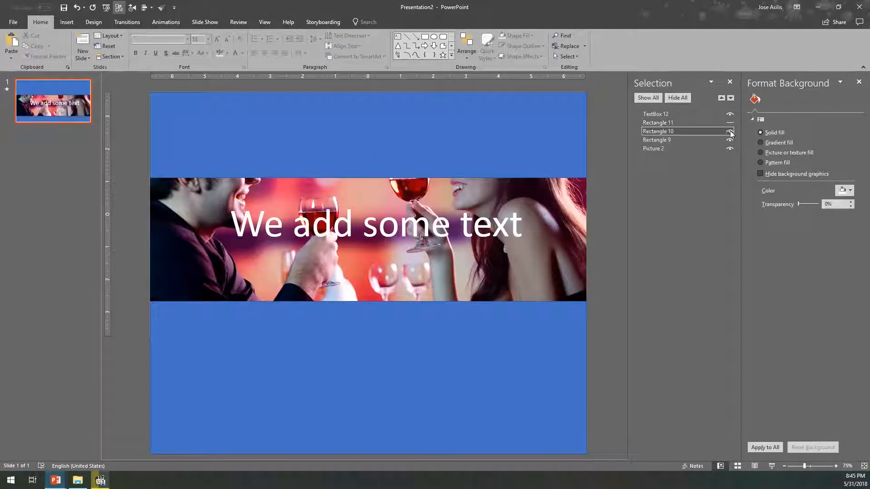
click(656, 114)
click(729, 114)
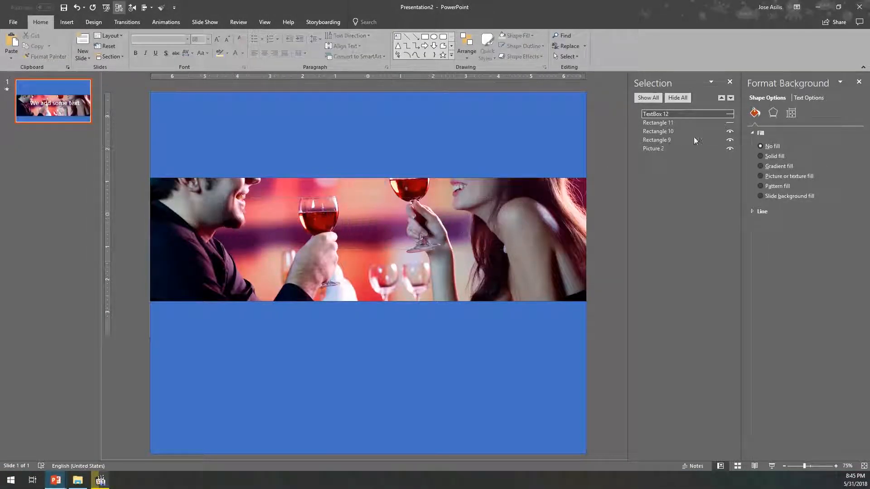
click(700, 149)
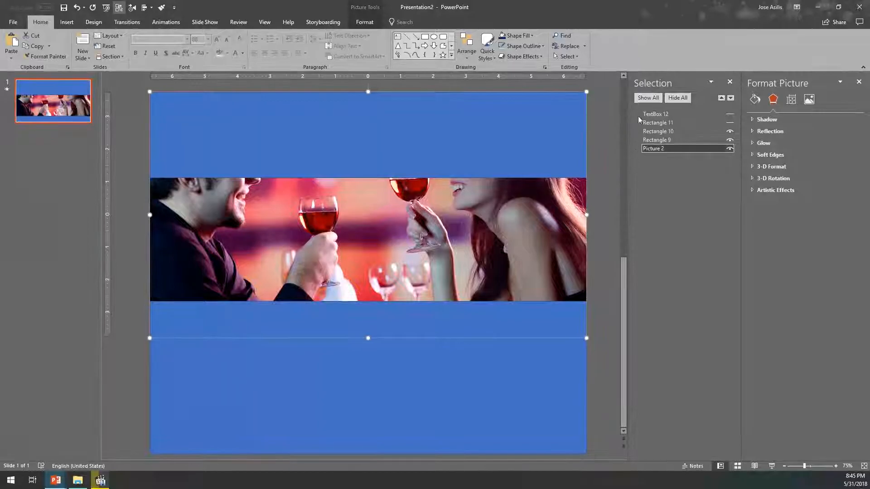
click(730, 148)
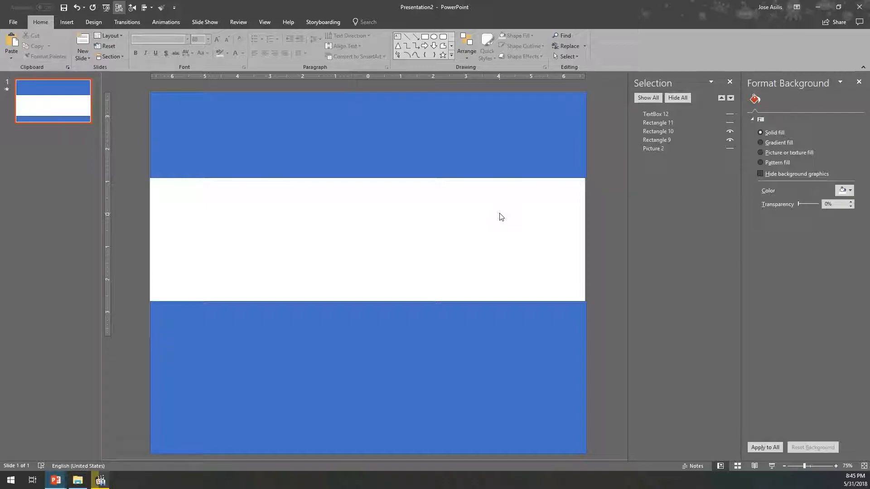
- Fill both blue rectangles with the slide's white background colour, sampled with the Eyedropper
click(480, 132)
shift+click(468, 316)
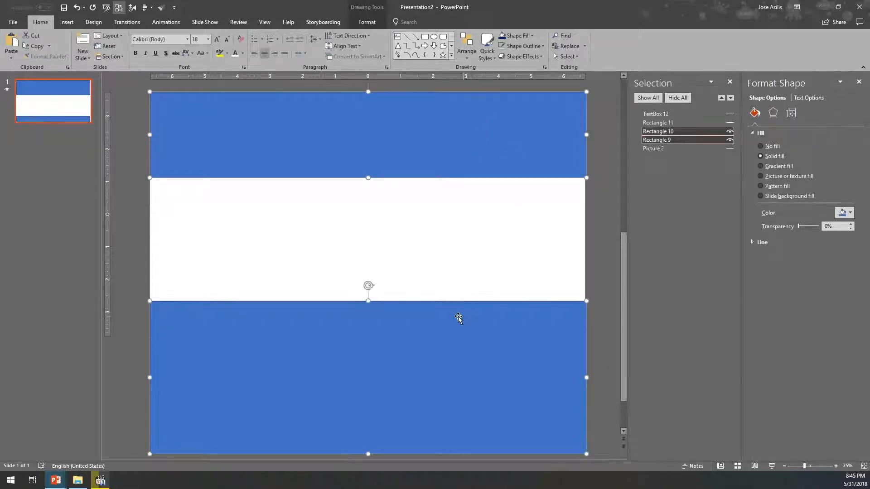
click(531, 35)
click(523, 133)
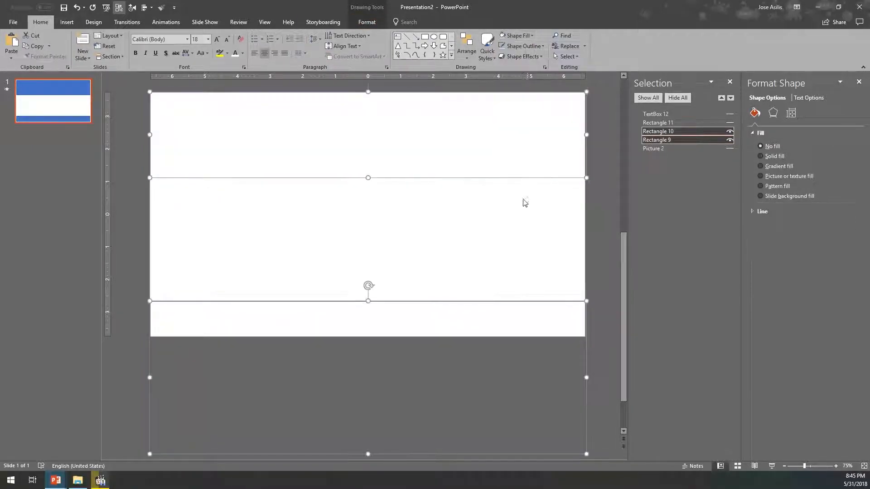
click(518, 35)
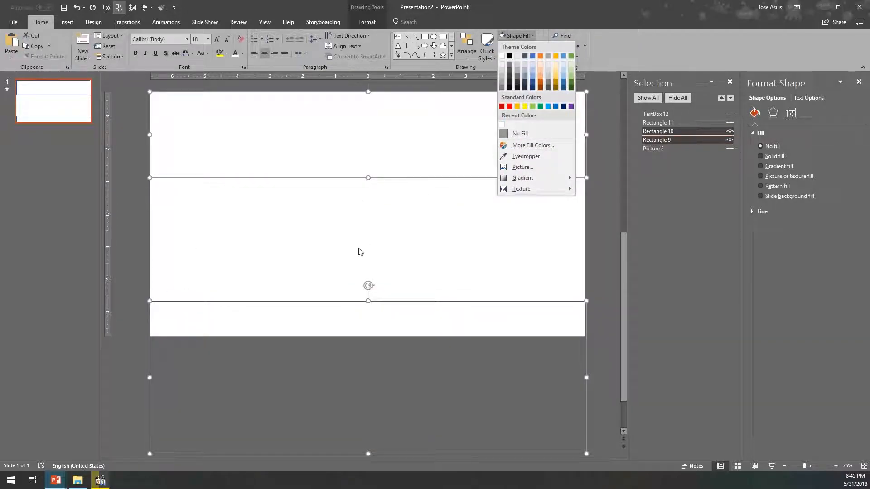
click(503, 156)
click(446, 227)
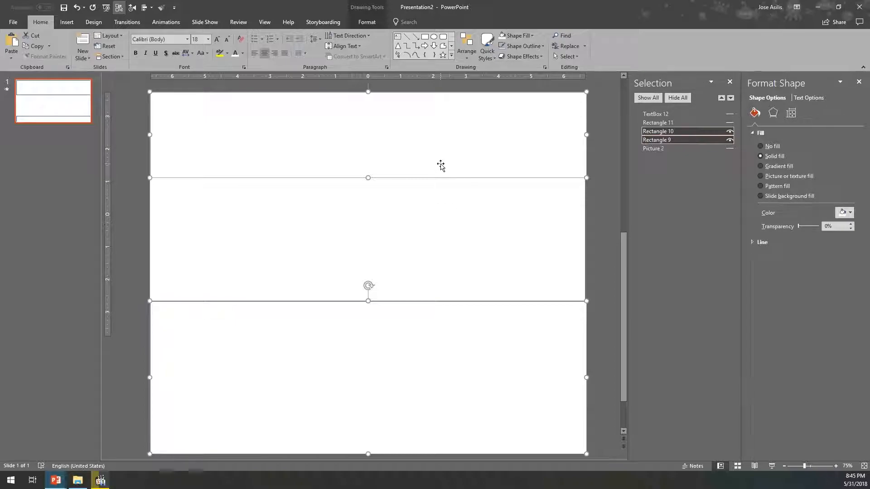
- Narrow the lower and upper rectangles slightly so their right edges line up with the slide's edge
ctrl+click(376, 369)
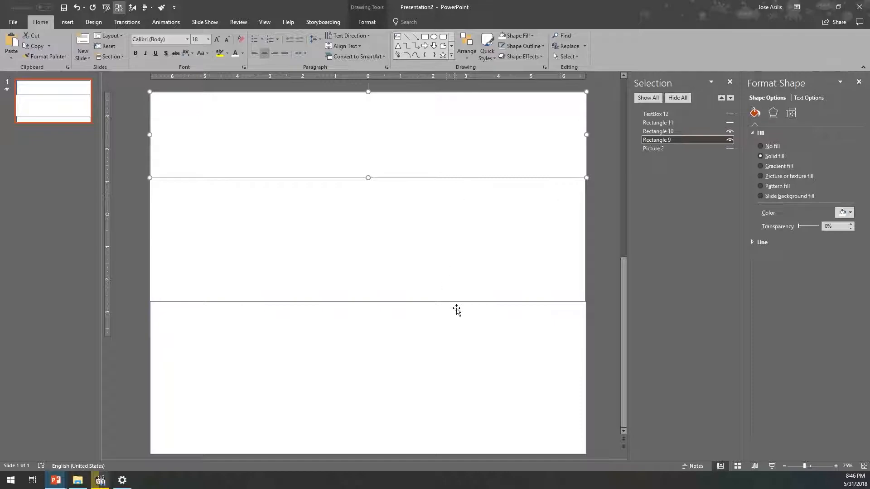
click(458, 306)
drag(586, 372, 584, 371)
click(542, 164)
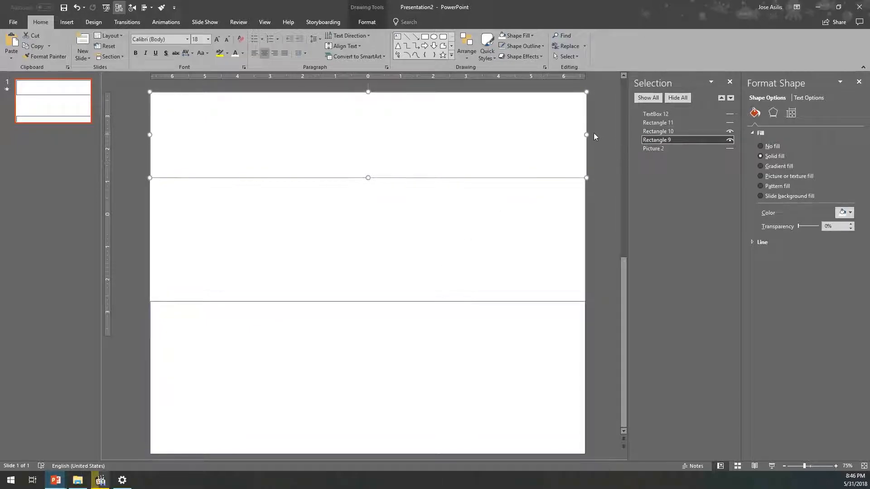
drag(586, 134, 586, 132)
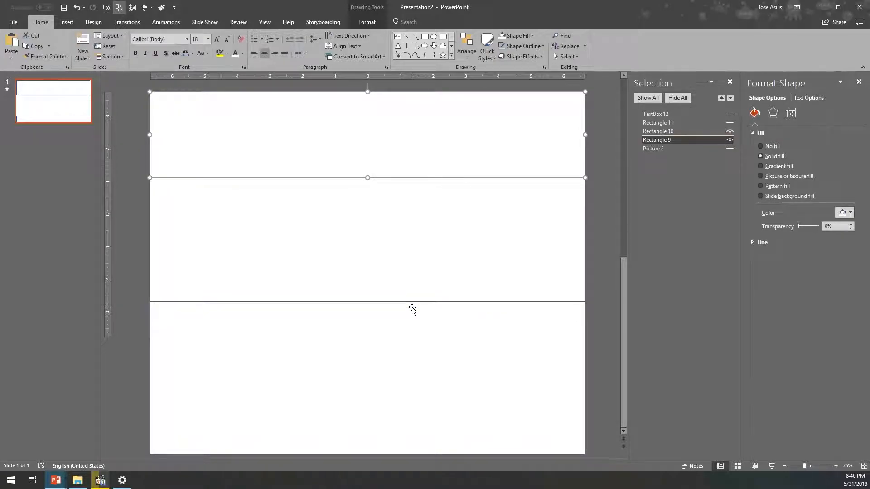
- Remove the outline from both white rectangles
shift+click(414, 327)
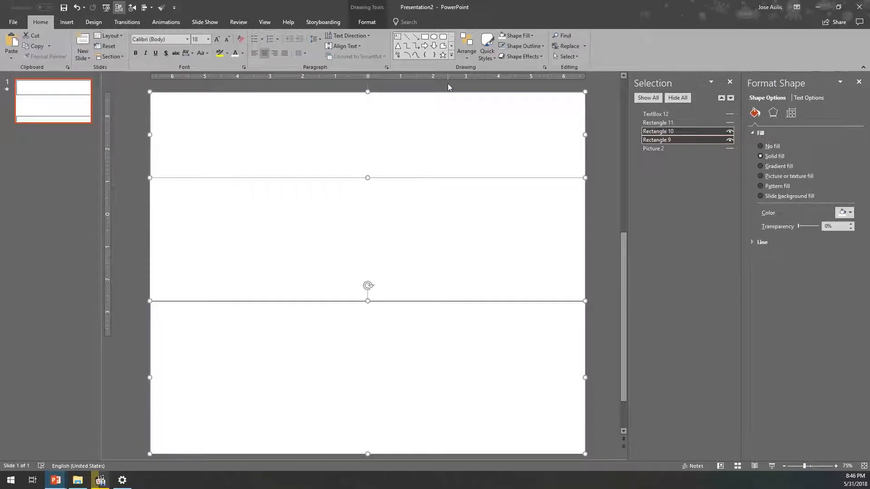
click(503, 47)
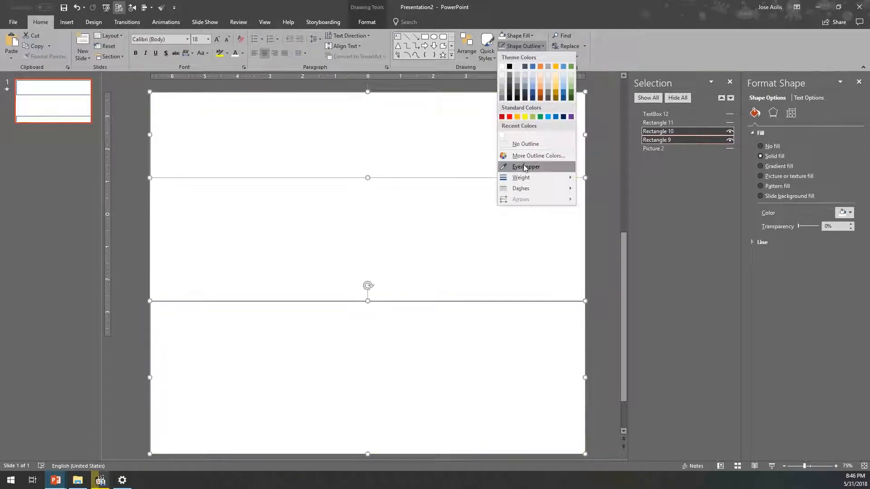
click(521, 143)
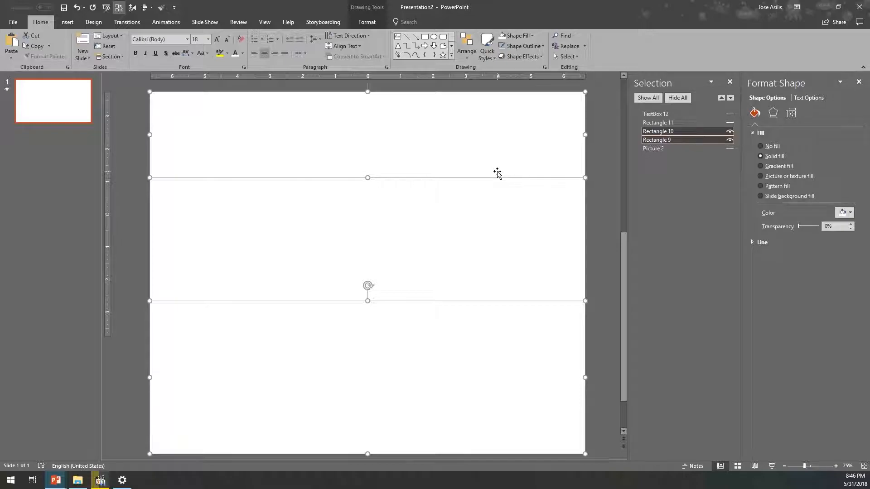
click(537, 228)
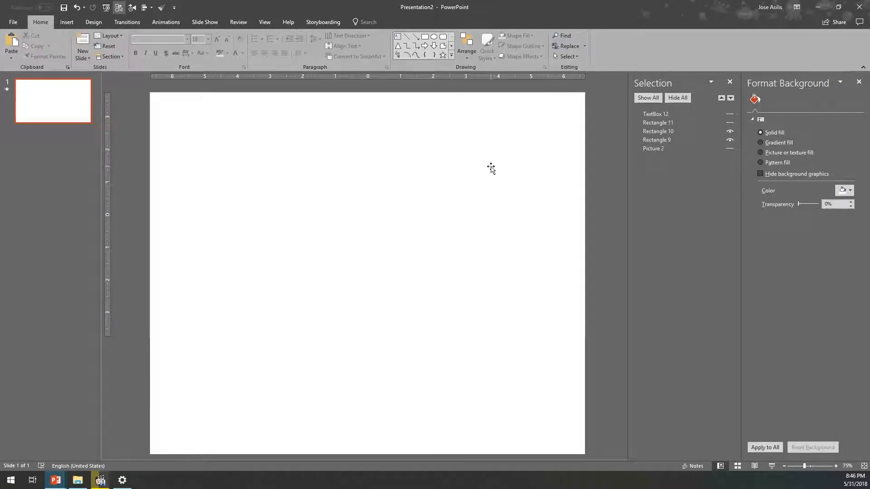
- Select the upper and lower white rectangles together to check their extents against the slide background
click(501, 142)
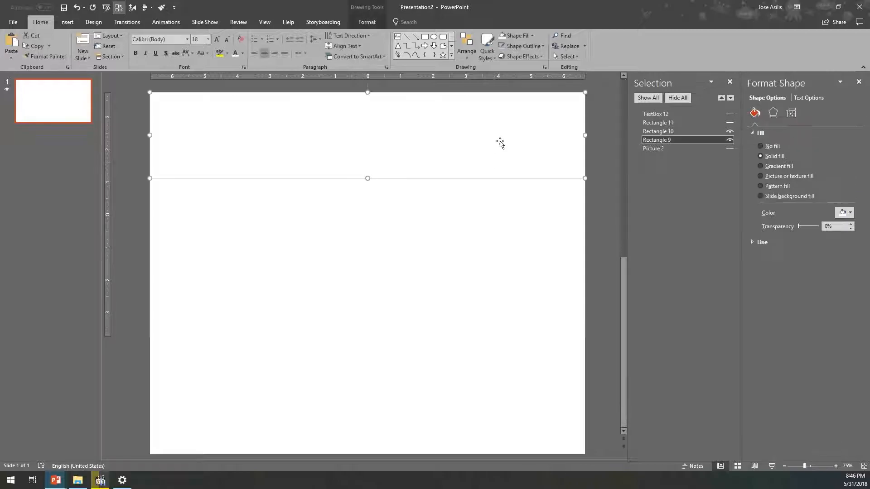
shift+click(410, 374)
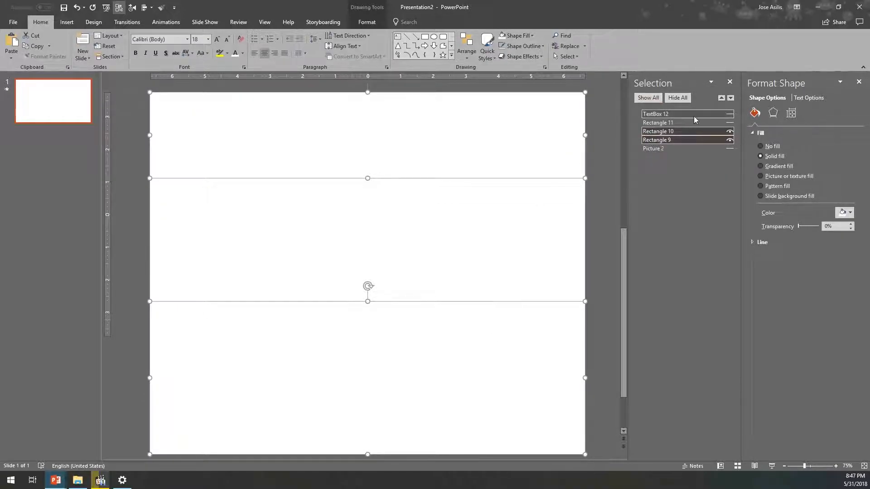
- Group the upper and lower white rectangles, and show the blue overlay rectangle and the picture again
click(730, 123)
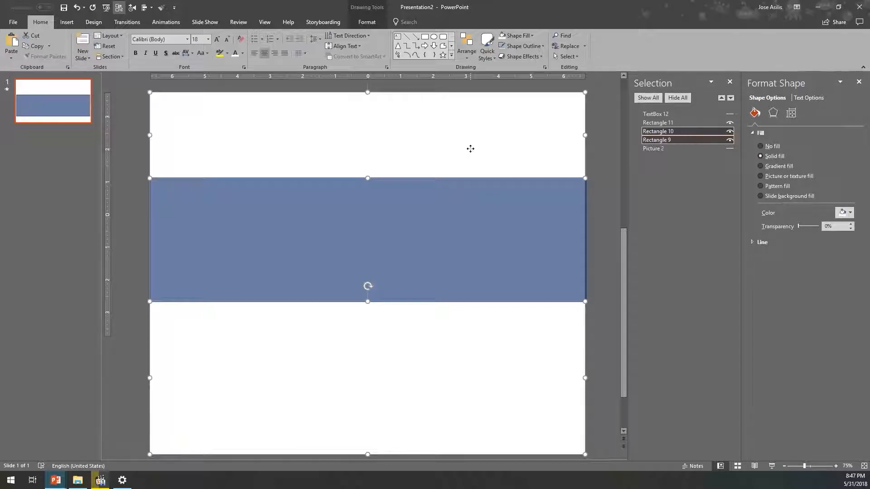
right_click(471, 149)
mouse_move(497, 204)
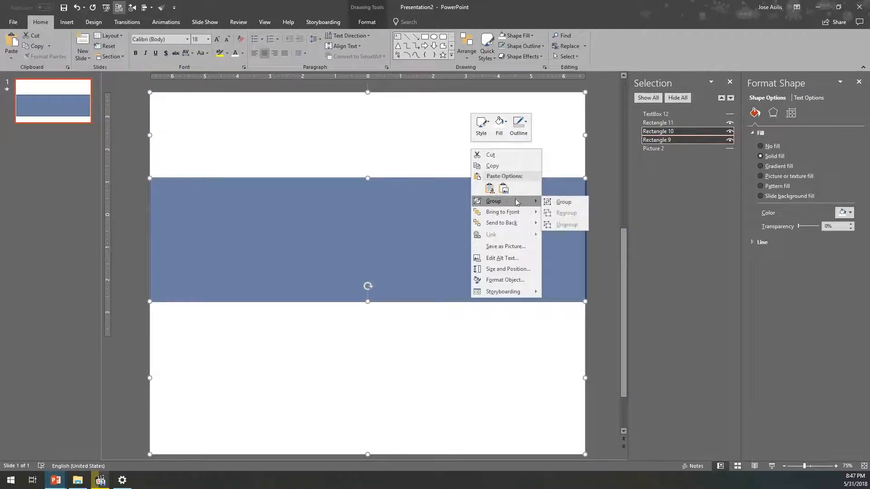
click(550, 202)
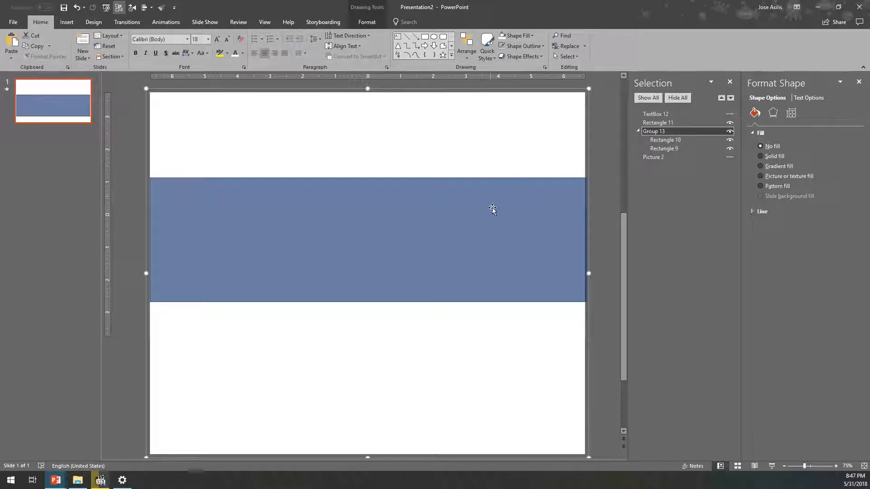
click(729, 156)
- Try moving and hiding the grouped white rectangles over the picture, and undo both trial changes
drag(531, 165, 500, 228)
key(ctrl+z)
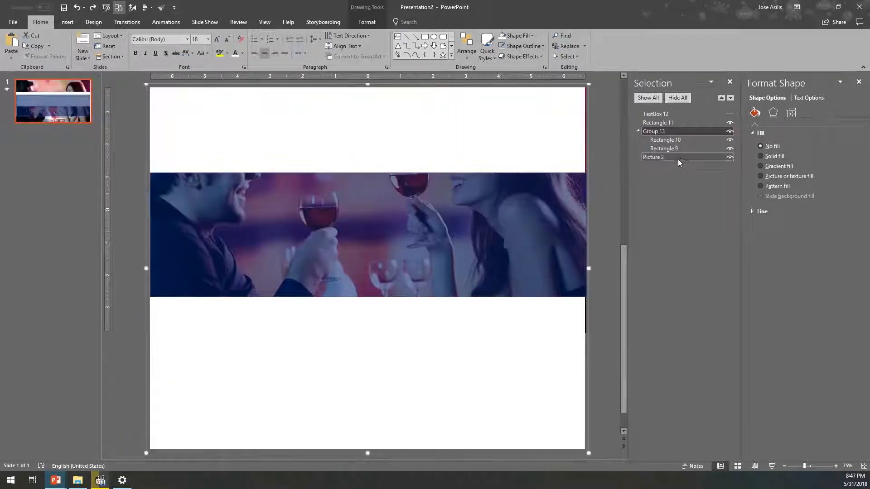
click(729, 133)
key(ctrl+z)
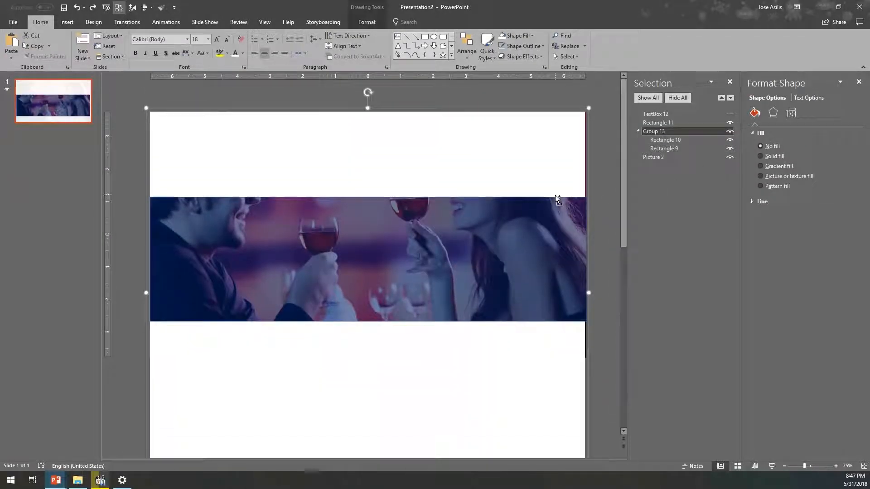
- Group the blue overlay rectangle with the group of white rectangles and collapse the combined group in the object list
shift+click(561, 218)
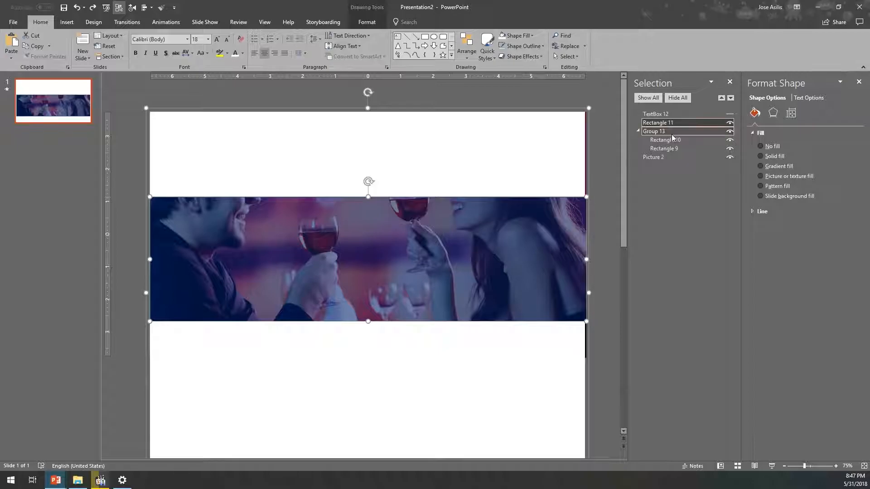
key(ctrl+g)
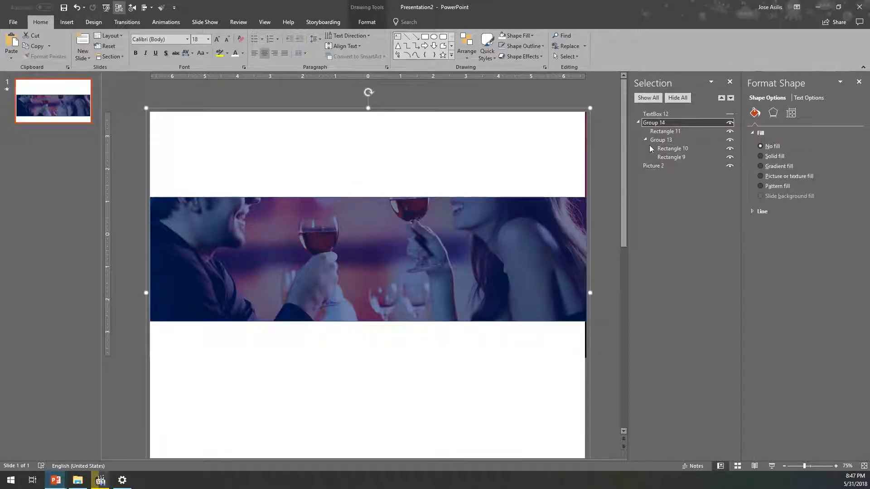
click(639, 122)
- Play the slide show to check how the picture looks behind the grouped mask, and return to editing
drag(493, 207, 495, 186)
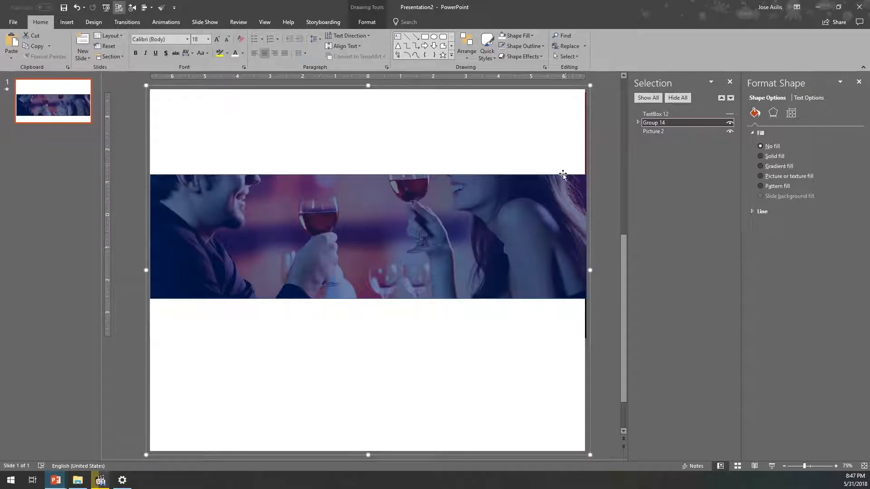
key(F5)
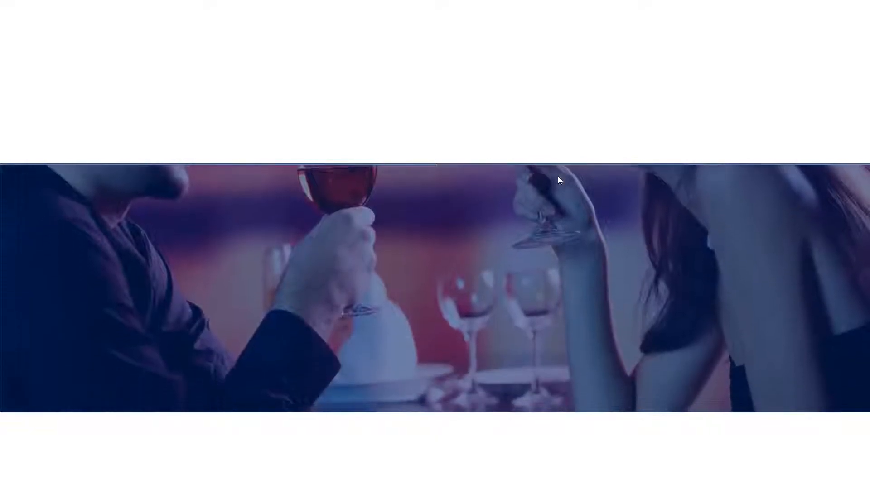
key(Escape)
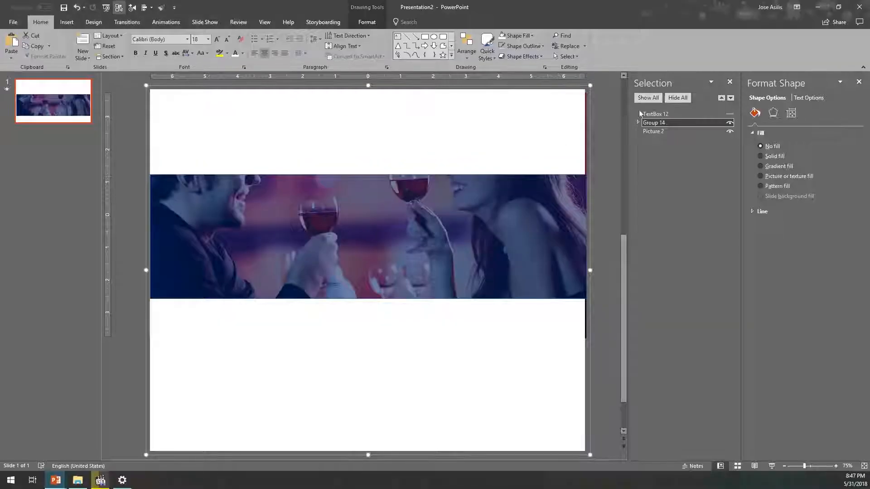
- Delete the picture's existing motion path animation
click(656, 132)
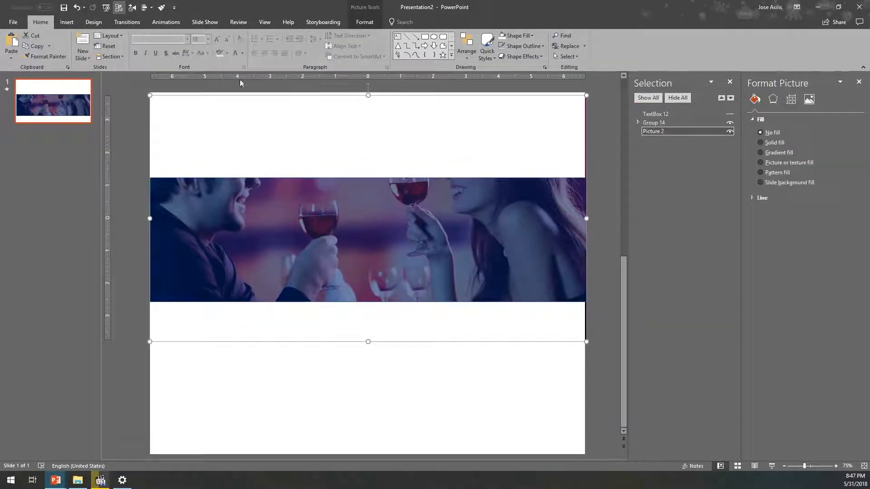
click(166, 22)
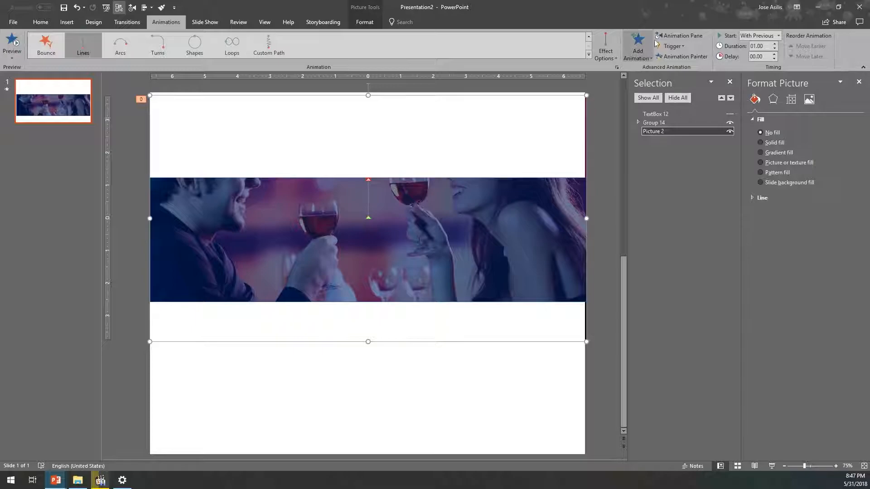
click(680, 36)
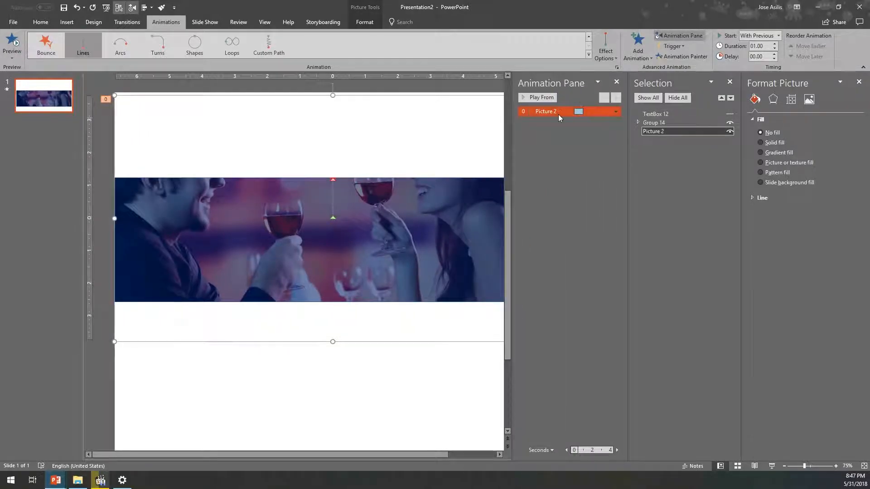
click(559, 113)
key(Delete)
click(616, 82)
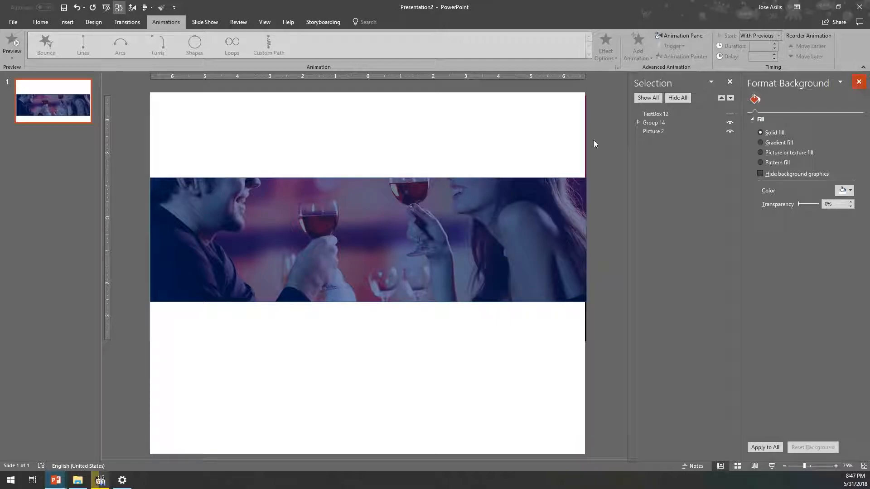
- Move the picture down to the slide's lower edge with the mask group temporarily hidden
click(350, 273)
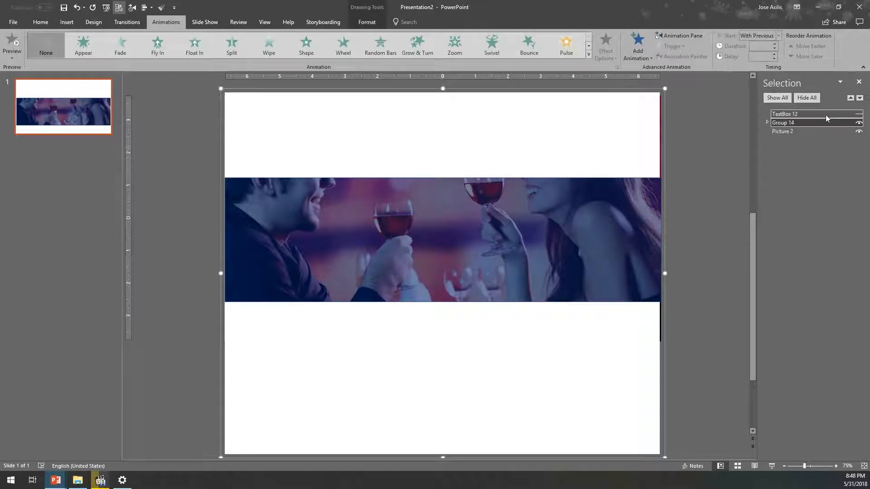
click(858, 122)
drag(533, 231, 507, 331)
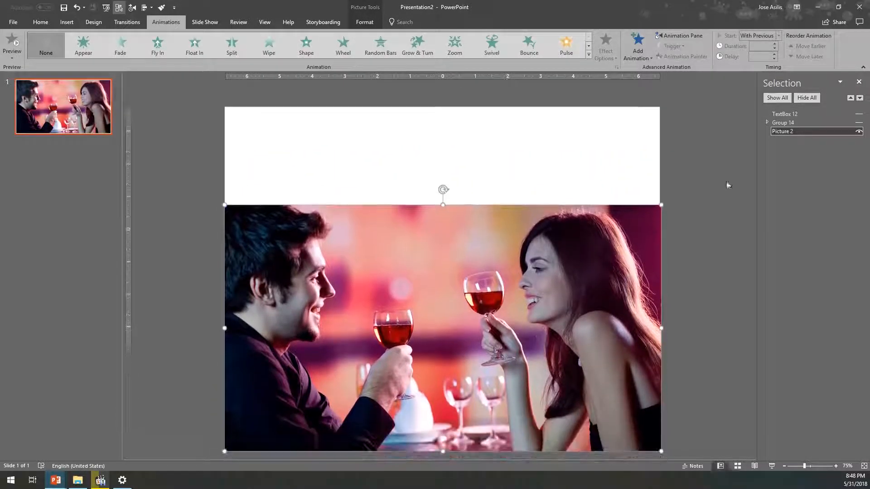
click(858, 122)
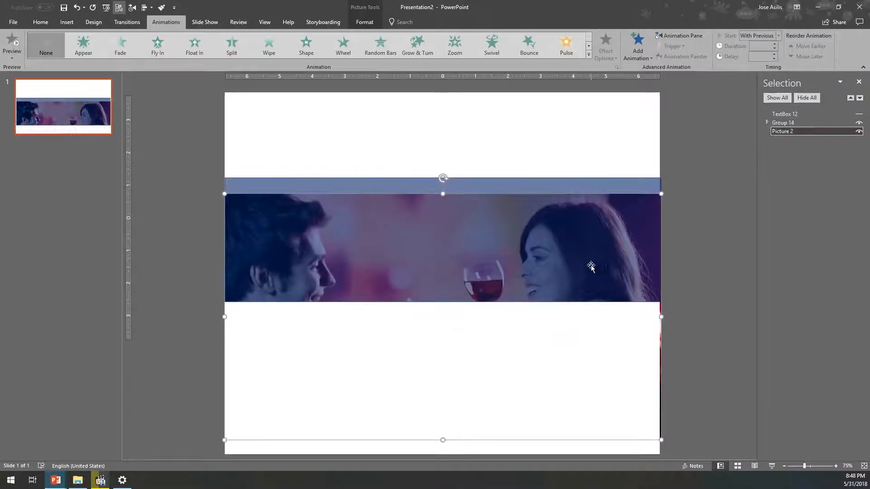
- Move the mask group down so its blue band covers the lower part of the slide, and preview the slide show
mouse_move(573, 151)
mouse_down()
mouse_move(556, 239)
mouse_move(569, 191)
mouse_up()
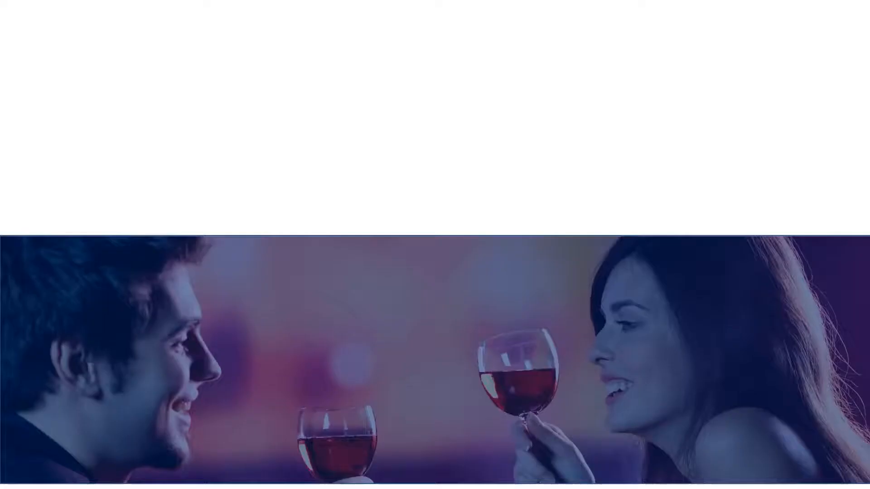
key(Escape)
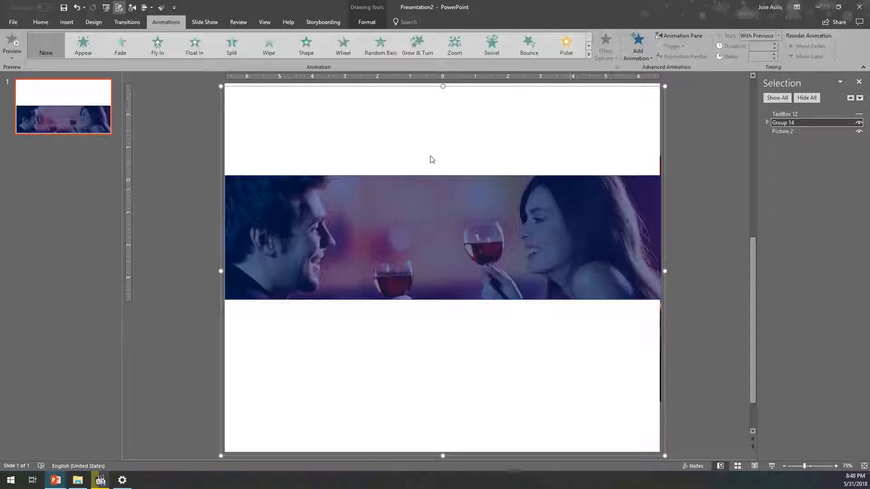
drag(458, 129, 456, 136)
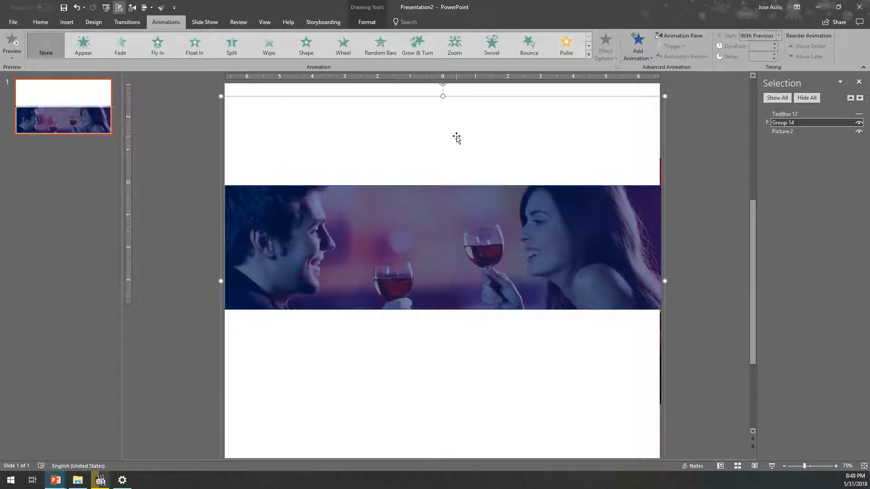
key(F5)
key(Escape)
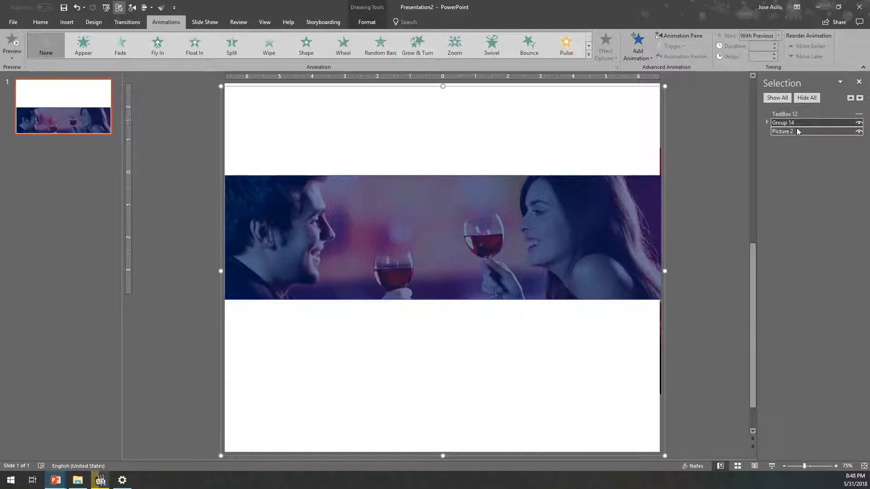
- Nudge the mask group and the picture up together in small increments, and preview the slide show
ctrl+click(846, 115)
key(ctrl+Up)
key(ctrl+Up)
key(ctrl+Up)
key(ctrl+Up)
key(ctrl+Up)
key(ctrl+Up)
key(ctrl+Up)
key(ctrl+Up)
key(ctrl+Up)
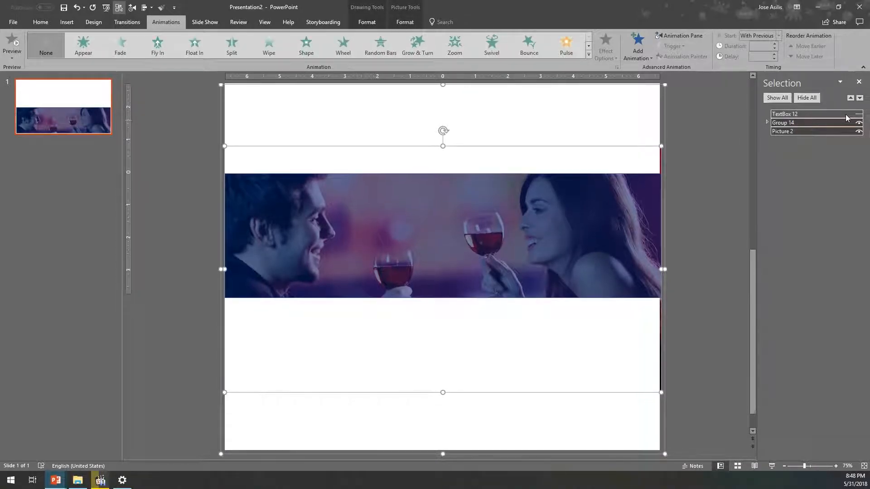
key(F5)
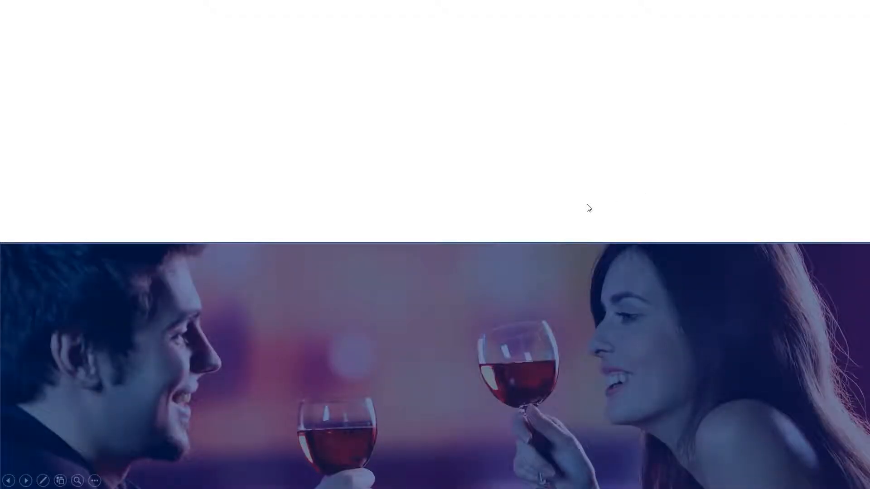
key(Escape)
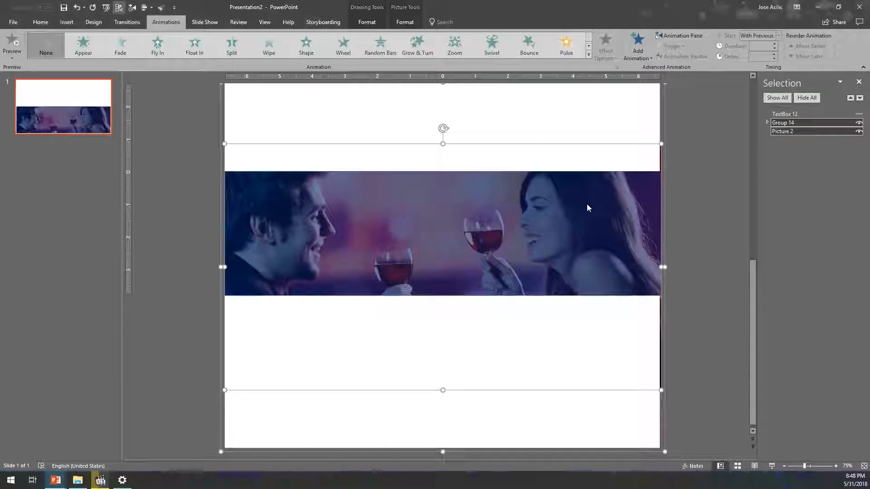
- Remove the outline from the blue overlay rectangle inside the group, and check the result in the slide show
click(650, 181)
click(608, 186)
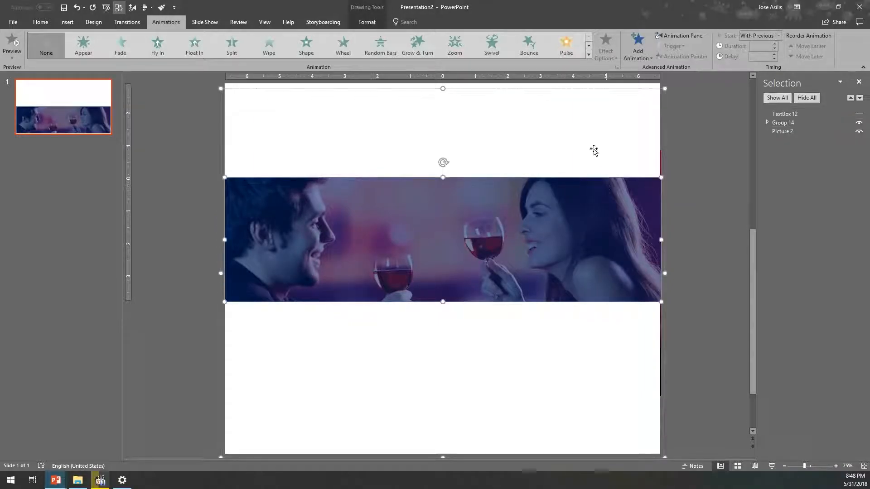
click(40, 22)
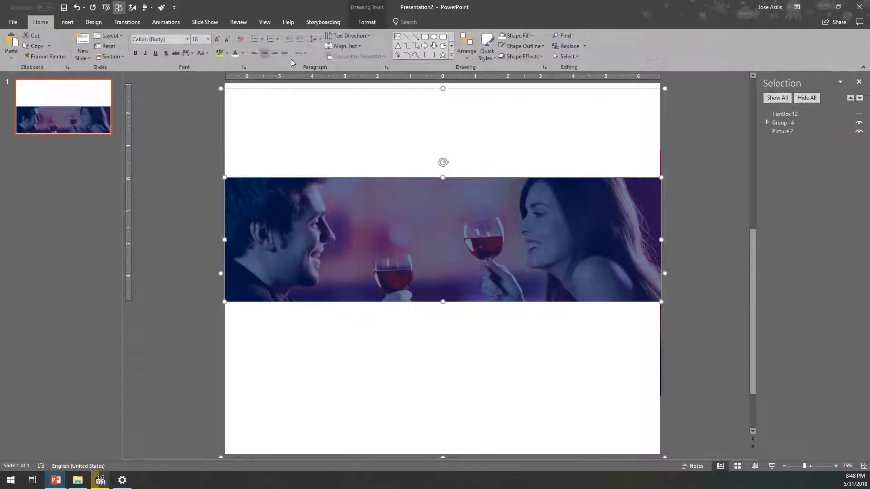
click(367, 22)
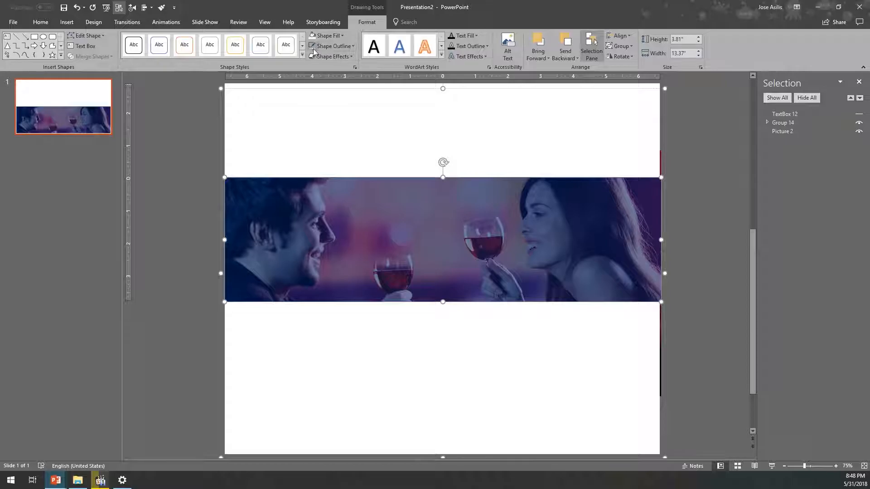
click(685, 140)
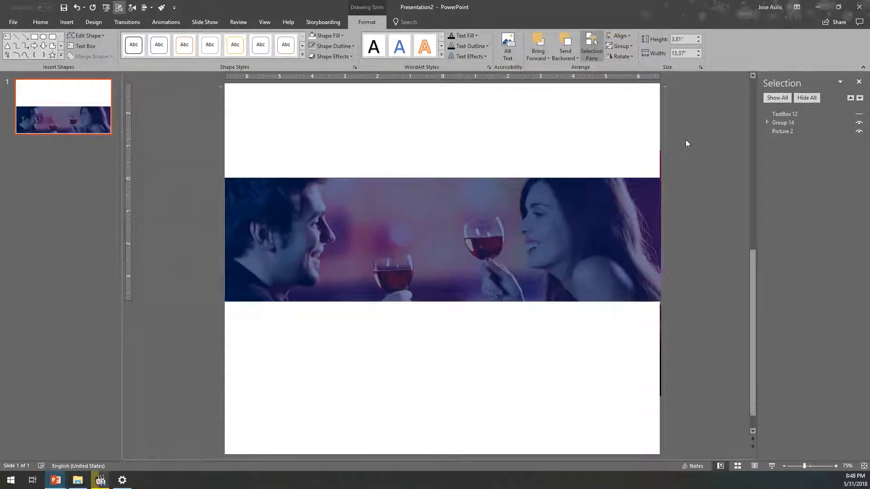
key(F5)
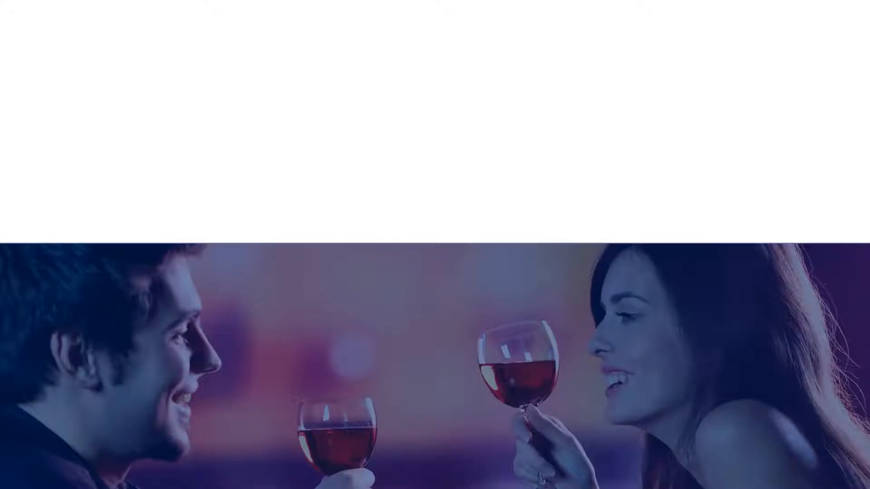
key(Escape)
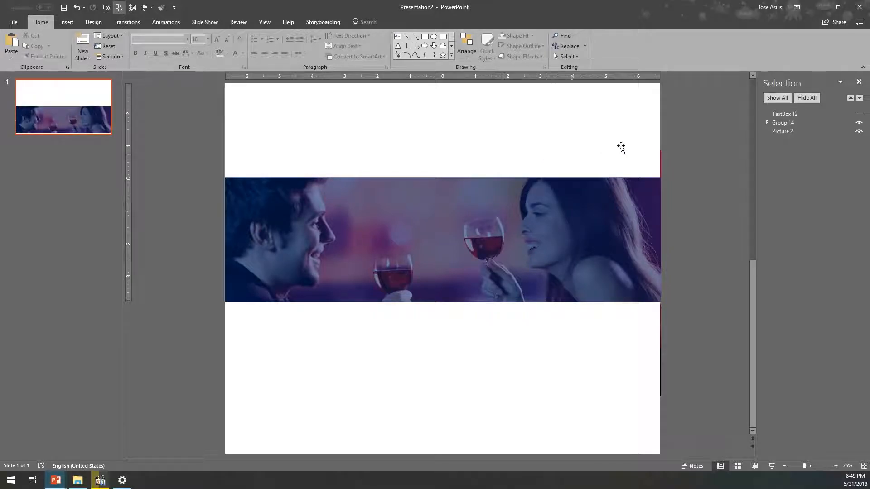
- Hide the mask group and add a Lines motion path to the picture
click(859, 123)
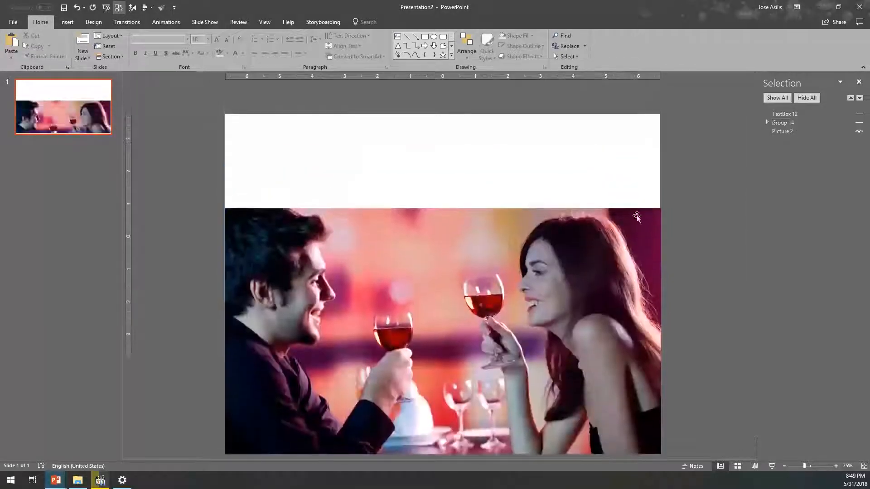
click(405, 272)
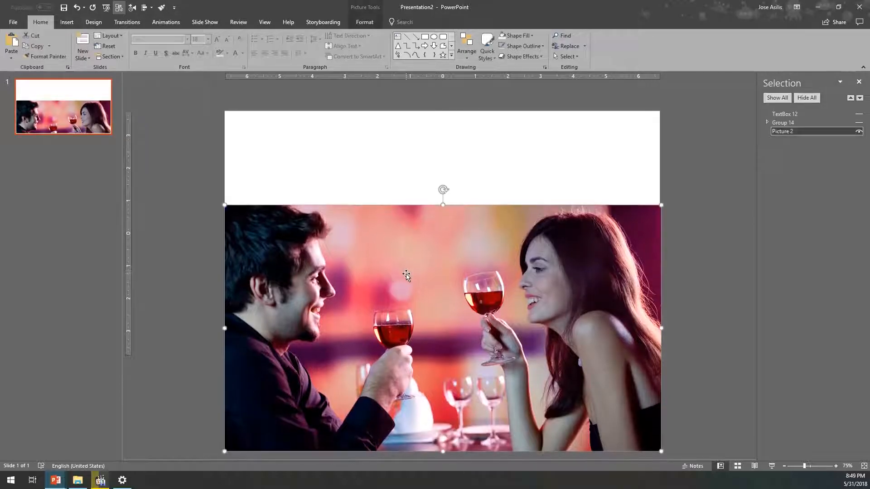
click(166, 23)
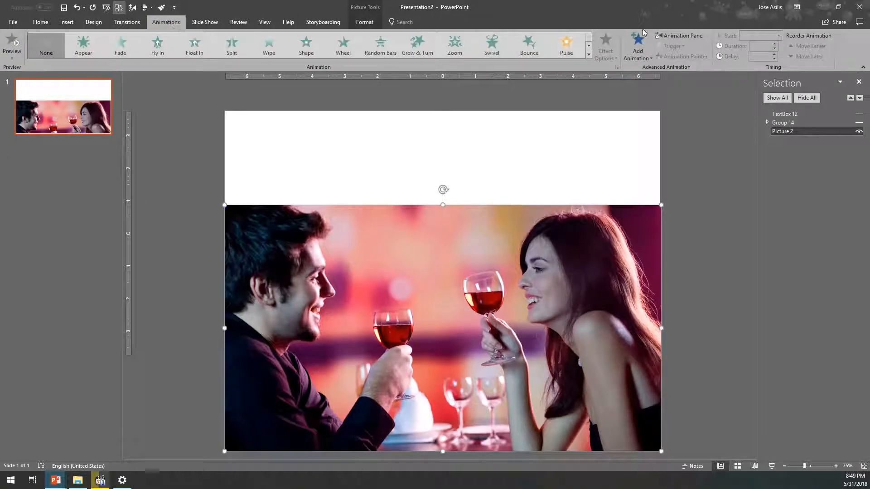
click(638, 44)
click(638, 359)
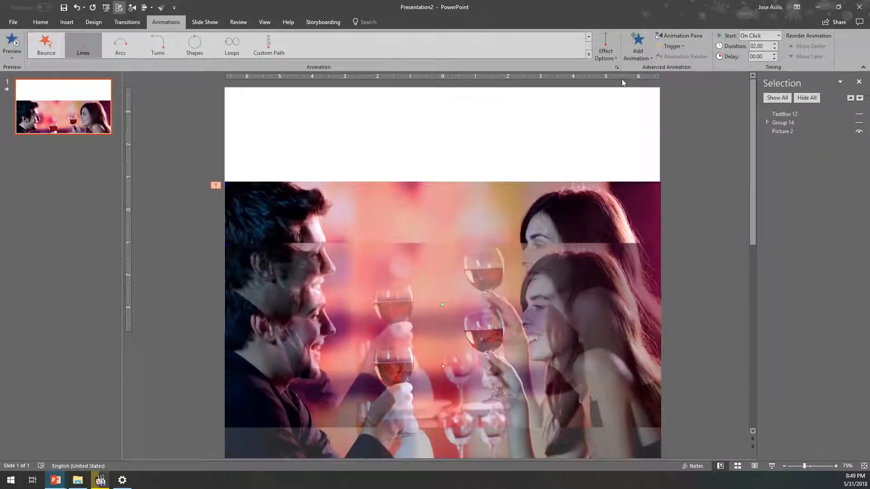
- Set the picture's motion path direction to Up and extend its end until the picture fills the whole slide
click(606, 49)
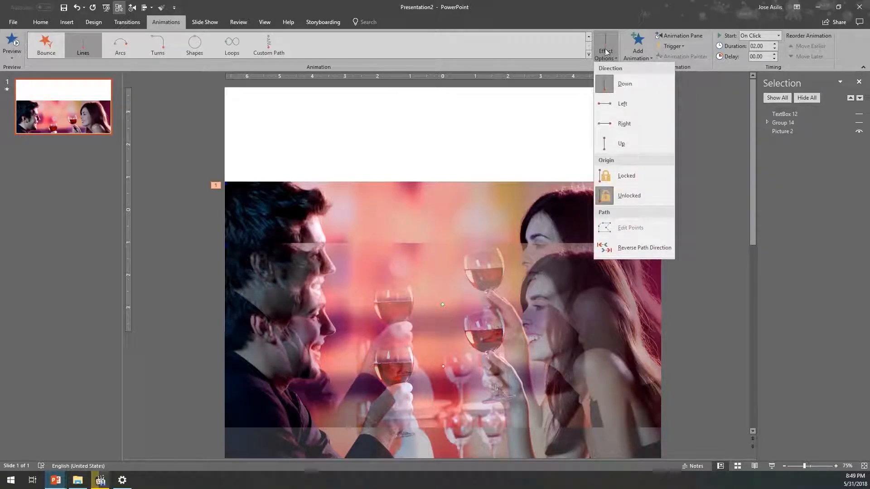
click(615, 144)
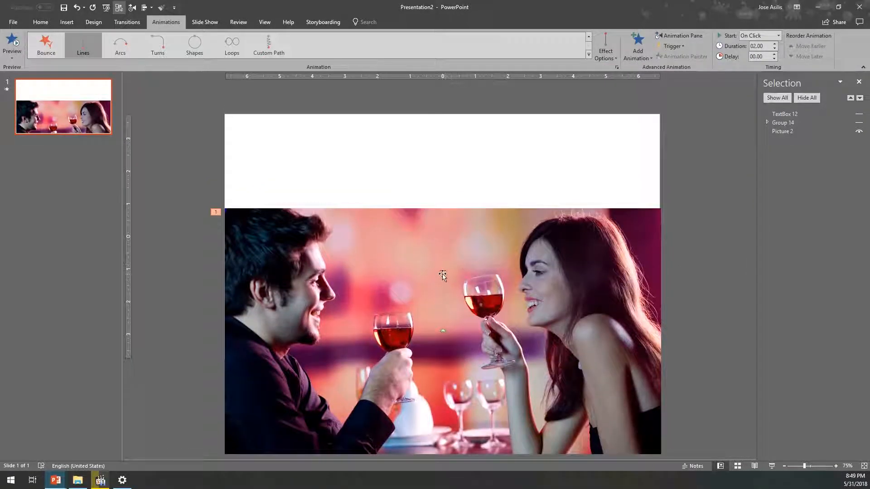
click(441, 273)
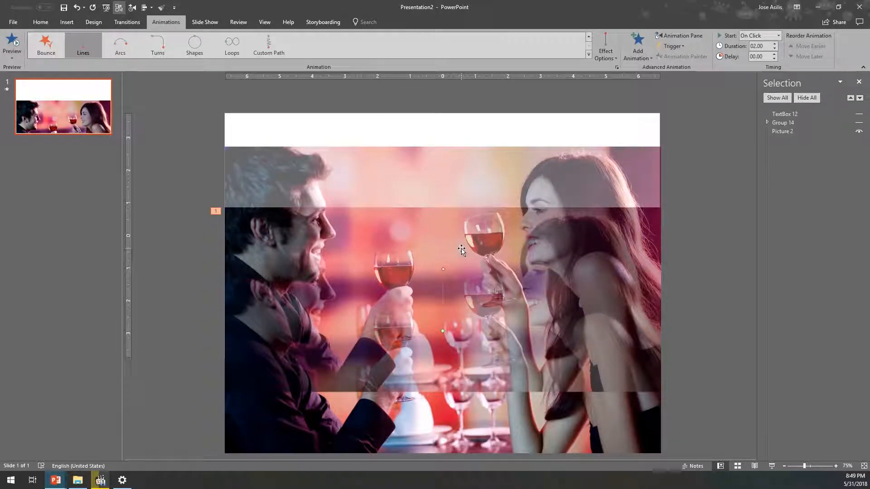
drag(443, 269, 452, 238)
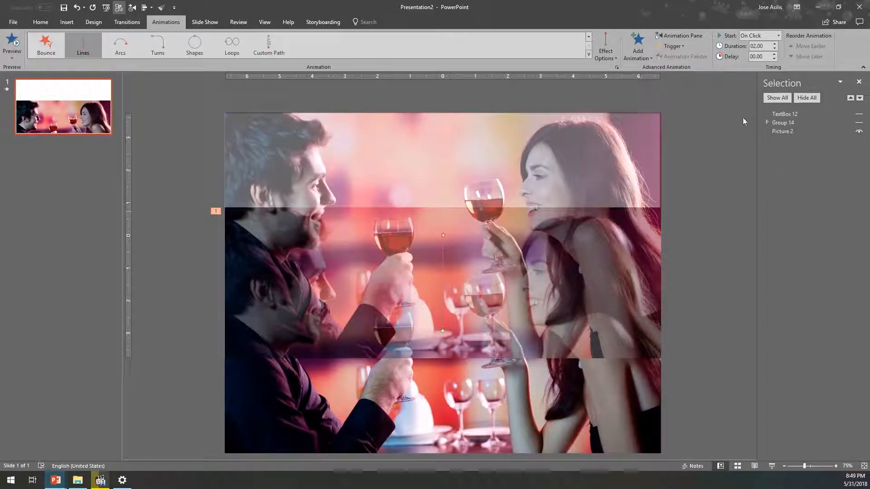
- Bring back the mask group and add a Lines motion path with direction Up to it
click(859, 132)
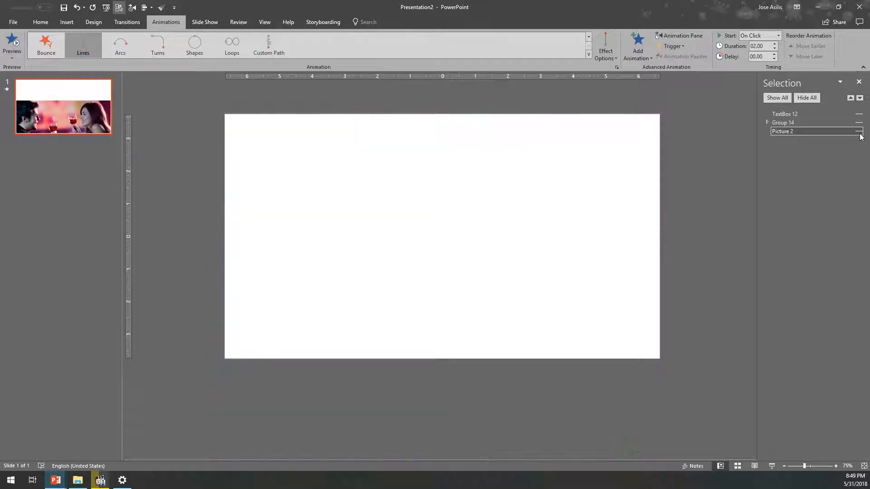
click(858, 123)
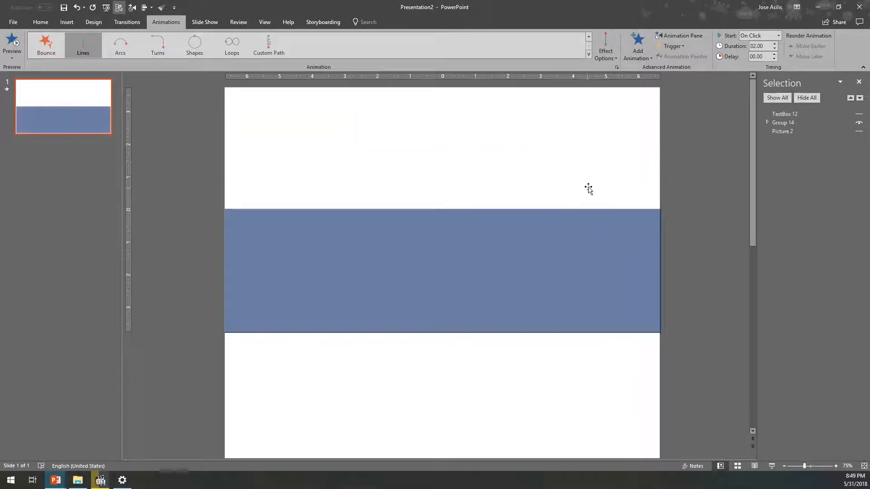
click(588, 189)
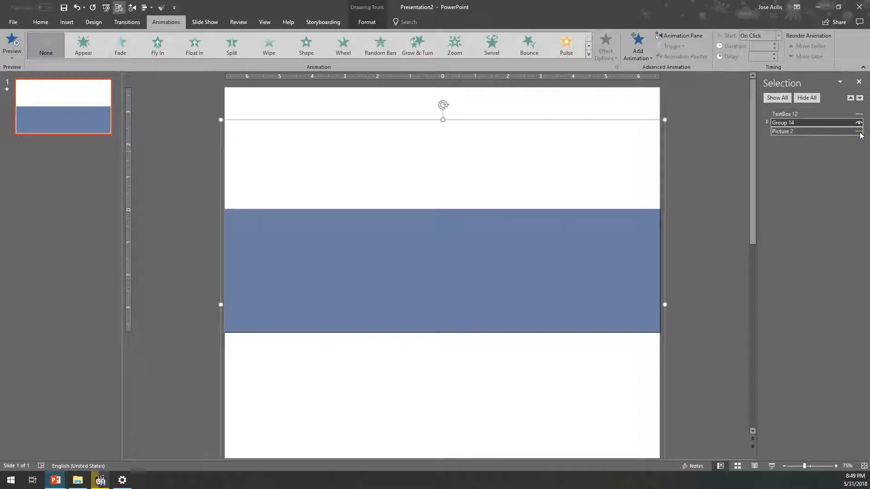
click(858, 132)
click(600, 147)
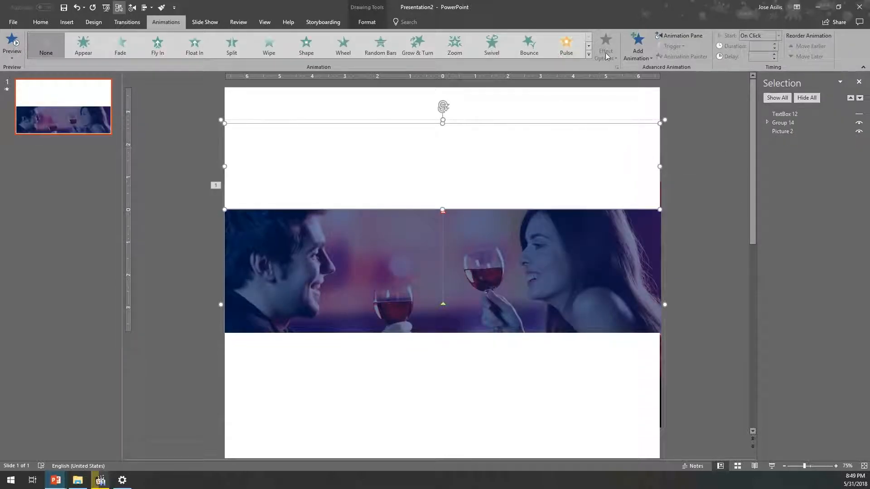
click(637, 45)
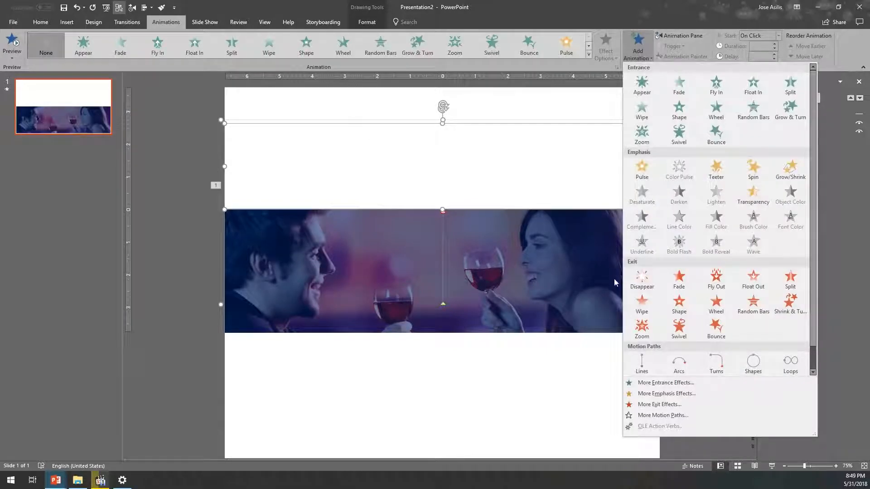
click(641, 361)
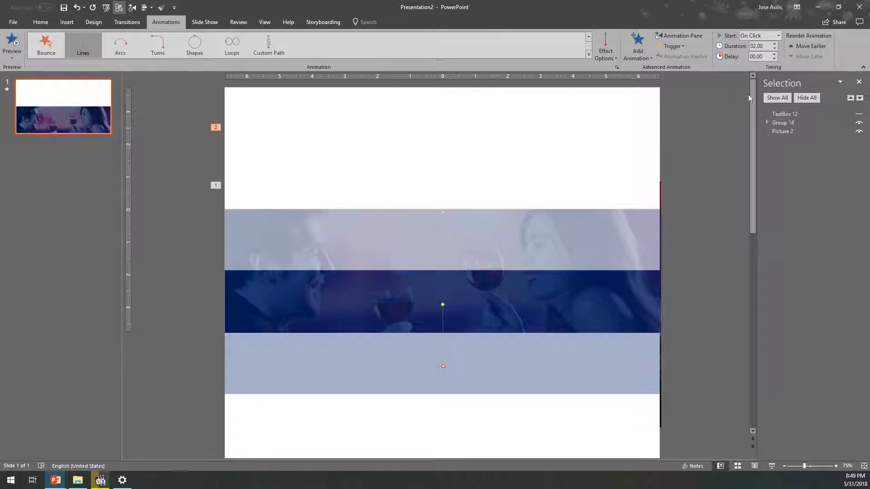
click(601, 56)
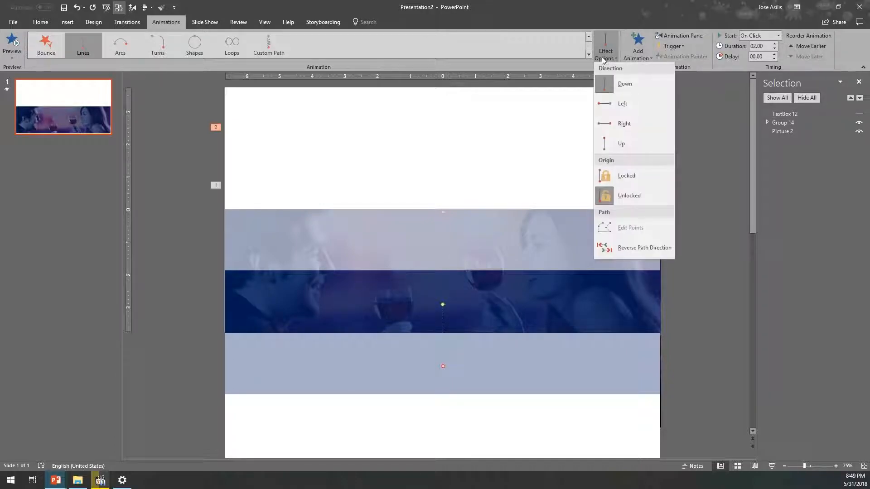
click(619, 140)
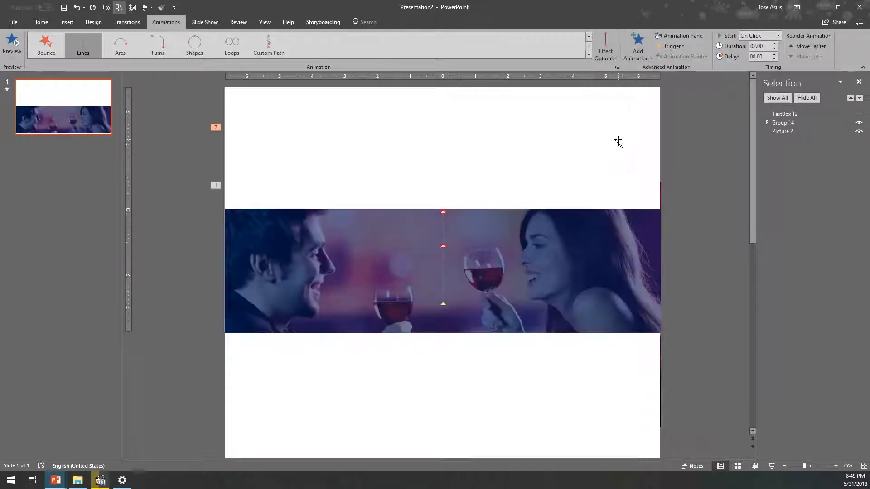
- Extend the mask group's motion path until its blue band ends at the slide's upper edge, hiding the picture temporarily, and check the end position
click(443, 212)
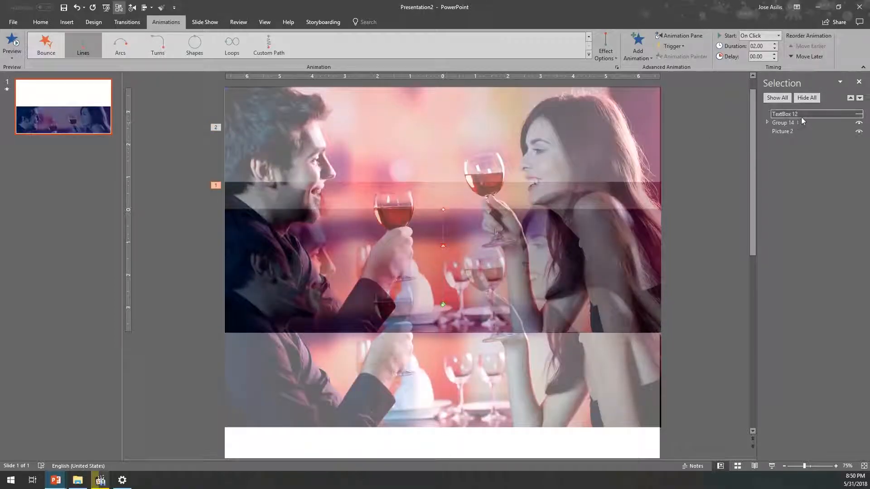
click(858, 132)
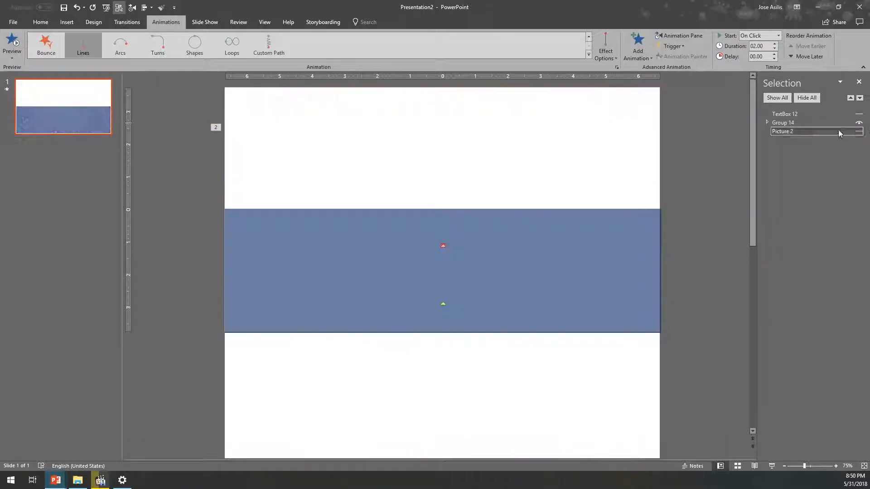
click(442, 245)
drag(444, 243, 451, 183)
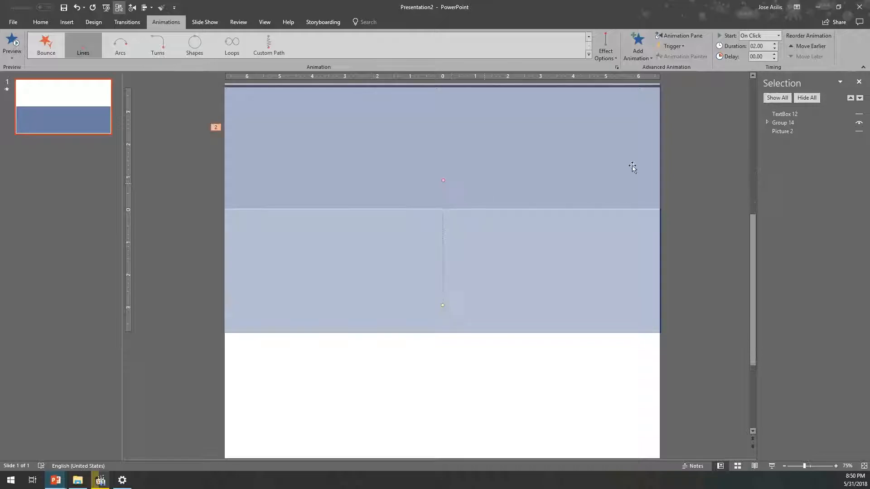
click(859, 132)
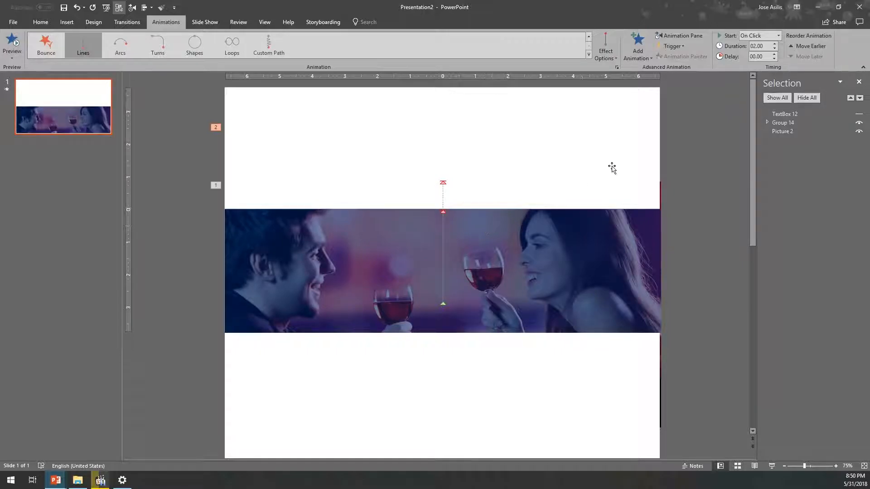
click(797, 123)
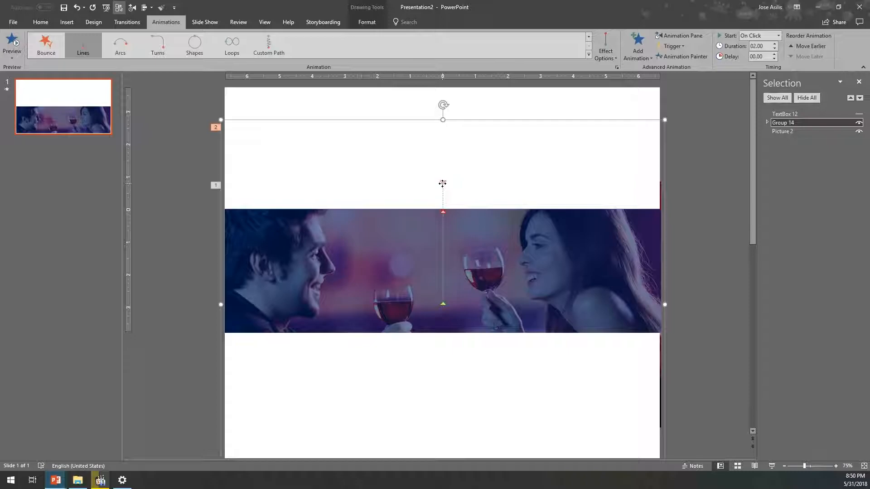
click(442, 183)
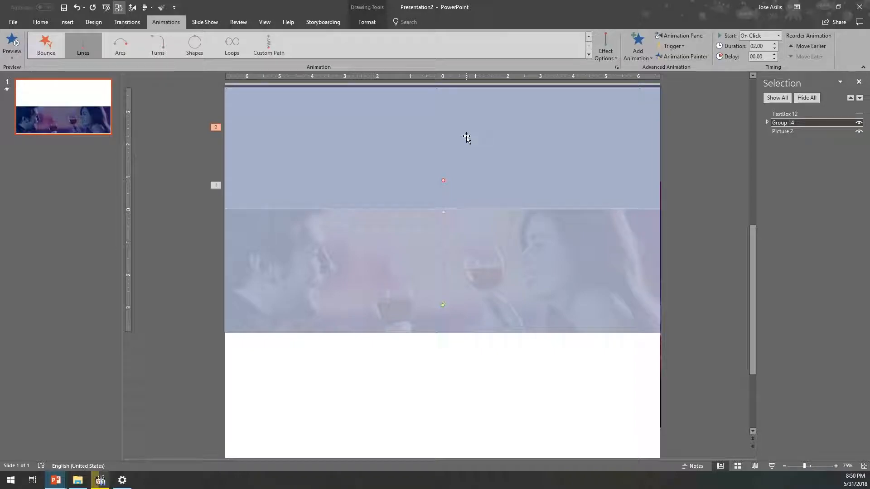
- Open the Animation Pane and play the animations starting from the picture's motion path
click(670, 35)
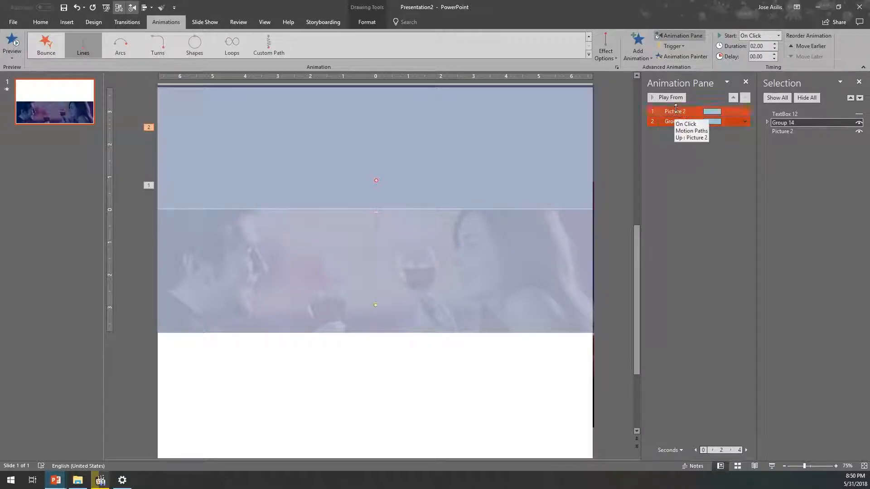
click(676, 111)
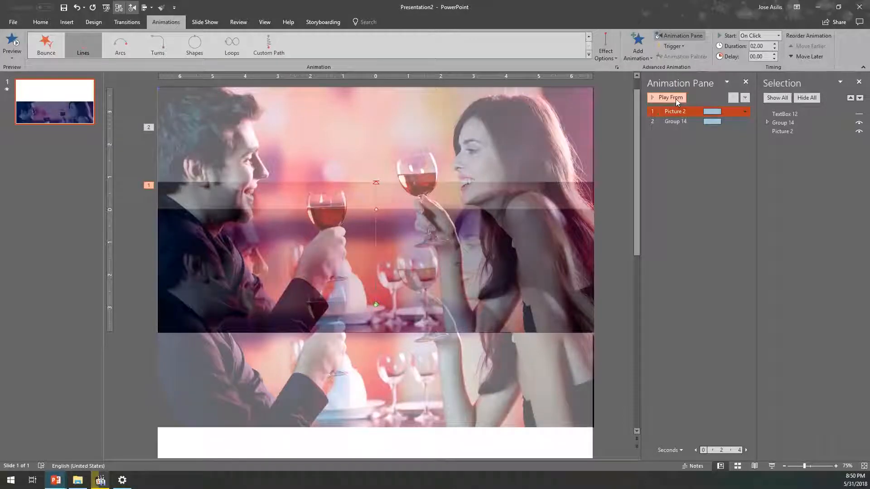
click(676, 99)
- Set the mask group's animation to Start With Previous and play the sequence from the picture's animation
click(669, 122)
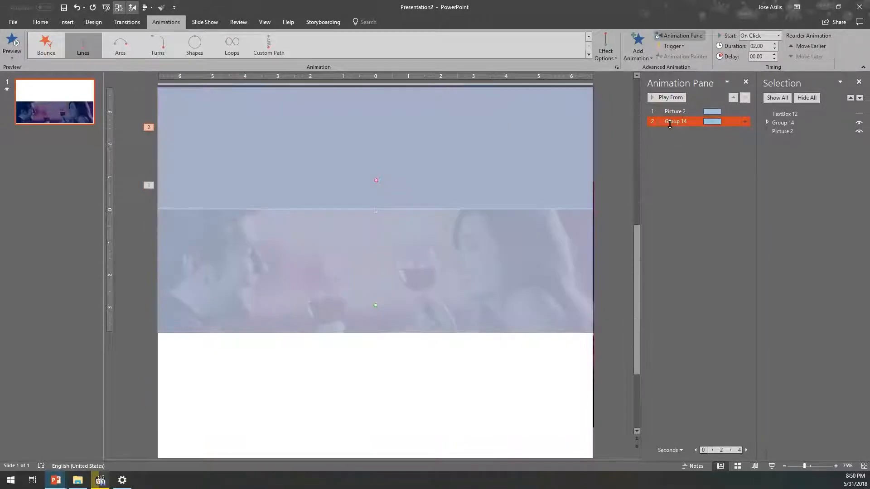
right_click(669, 123)
click(691, 141)
click(675, 111)
click(670, 98)
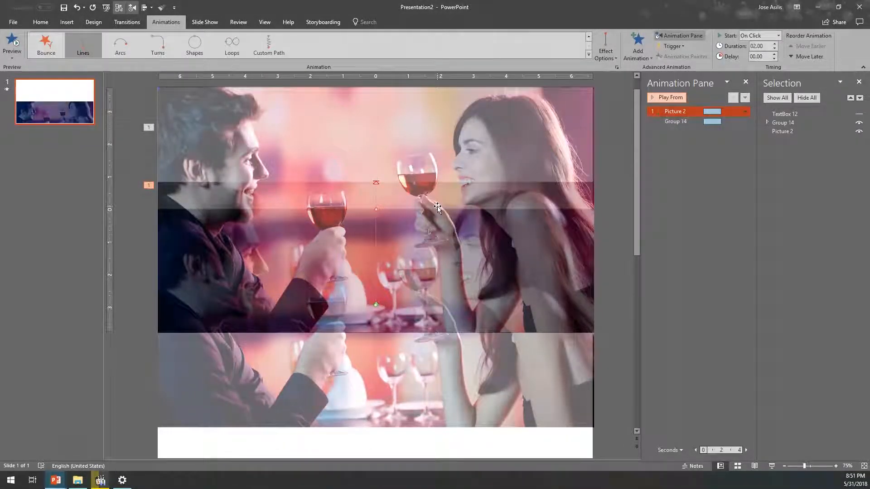
- Try a duration of 00.75 for both the picture and mask group animations, and play the sequence
shift+click(677, 121)
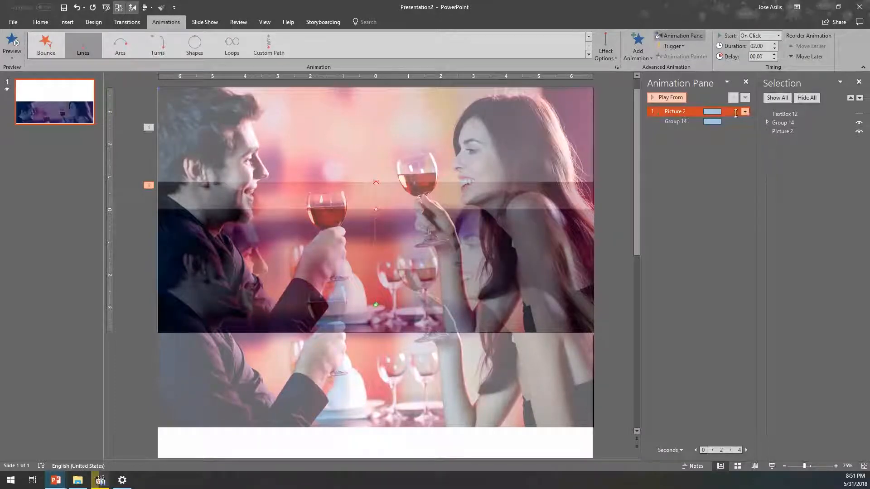
ctrl+click(682, 123)
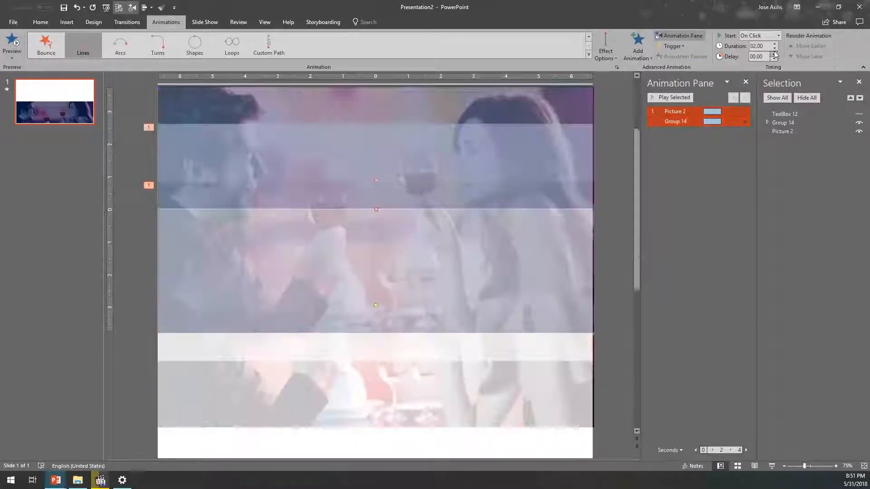
click(674, 111)
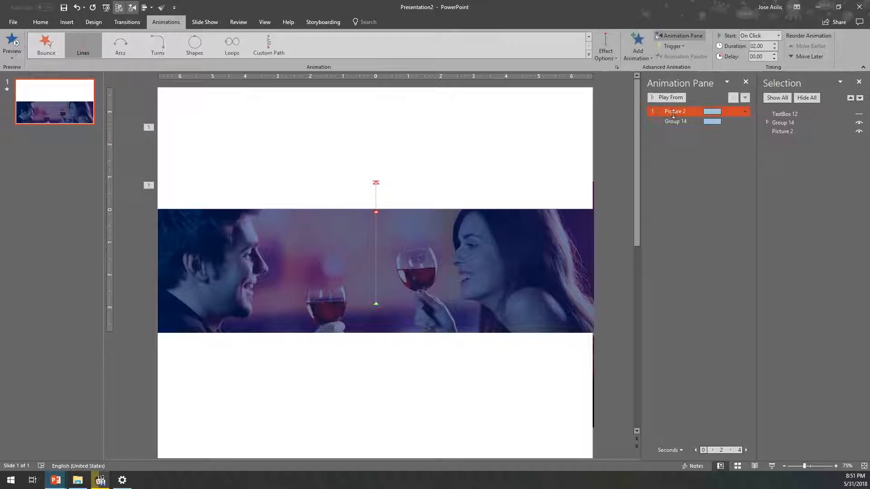
shift+click(675, 121)
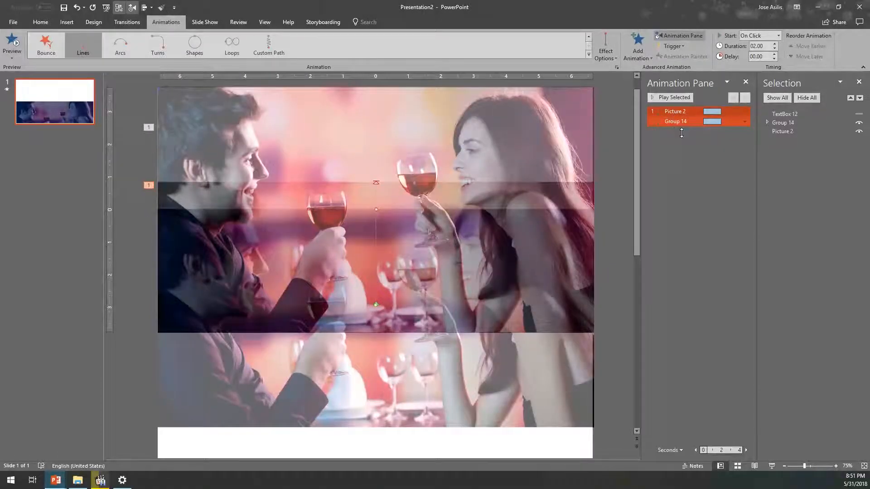
click(677, 122)
click(672, 112)
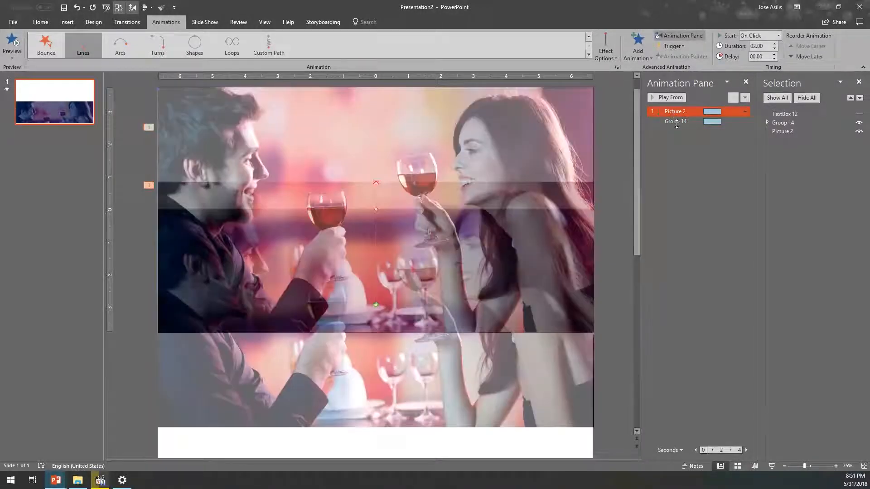
shift+click(676, 122)
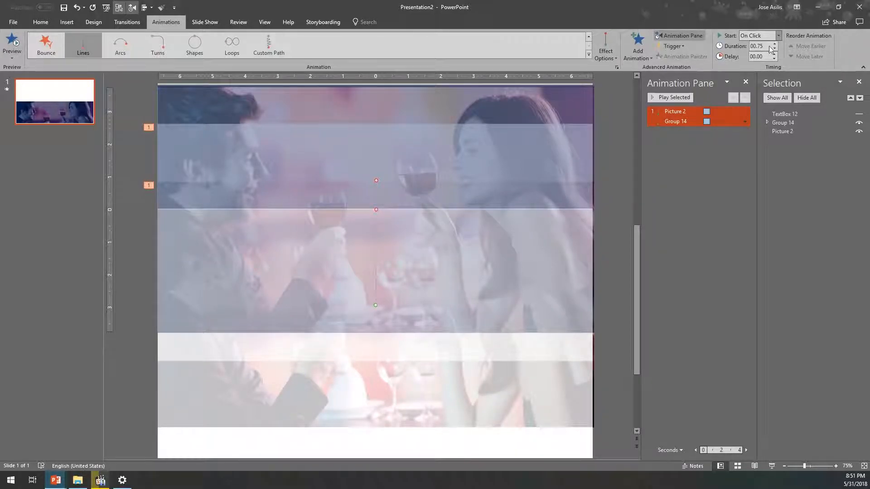
click(672, 111)
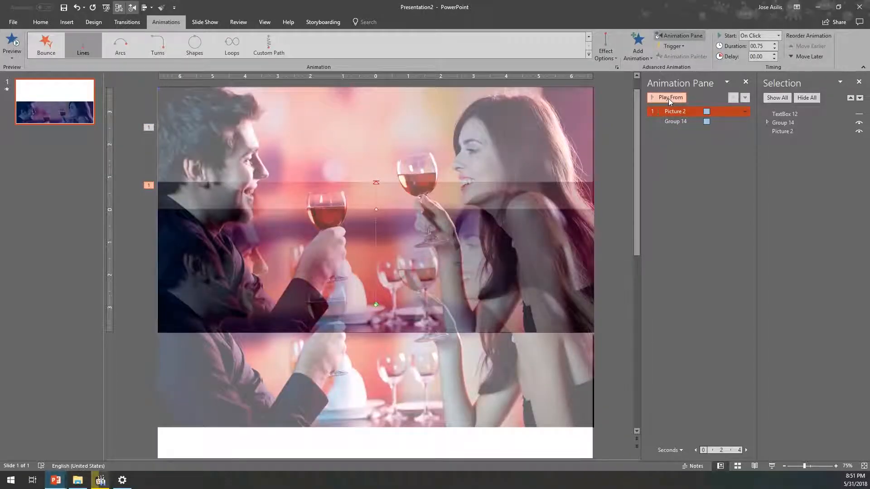
click(668, 98)
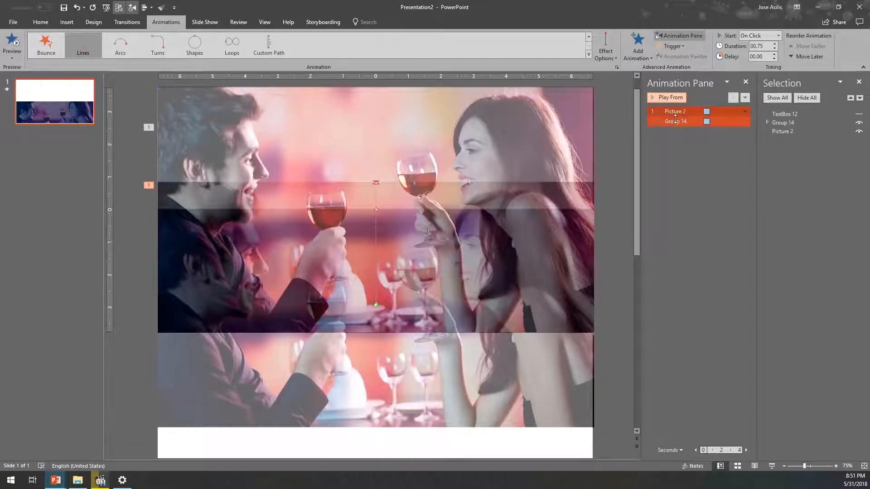
- Set the duration of both motion path animations to 01.00 and select the picture's animation for playback
ctrl+click(675, 121)
click(774, 44)
click(679, 111)
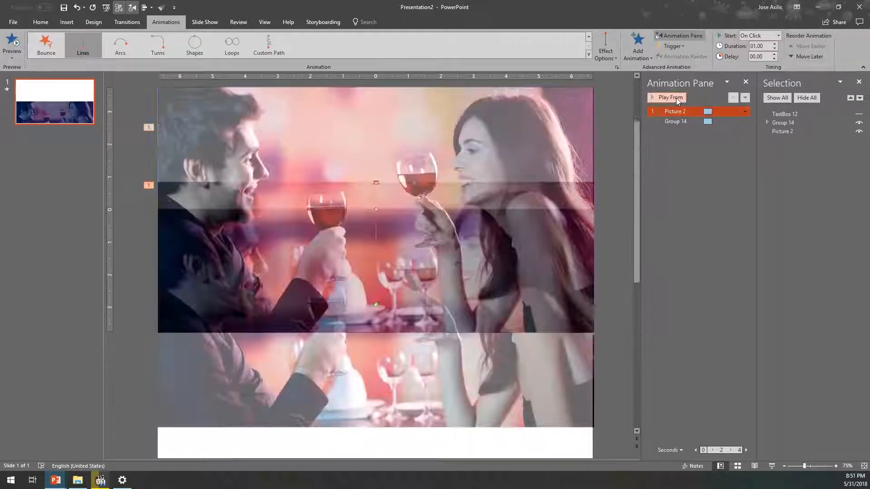
- Play the sequence from the picture's animation and check the synchronized movement in a slide show, returning to editing when done
click(676, 98)
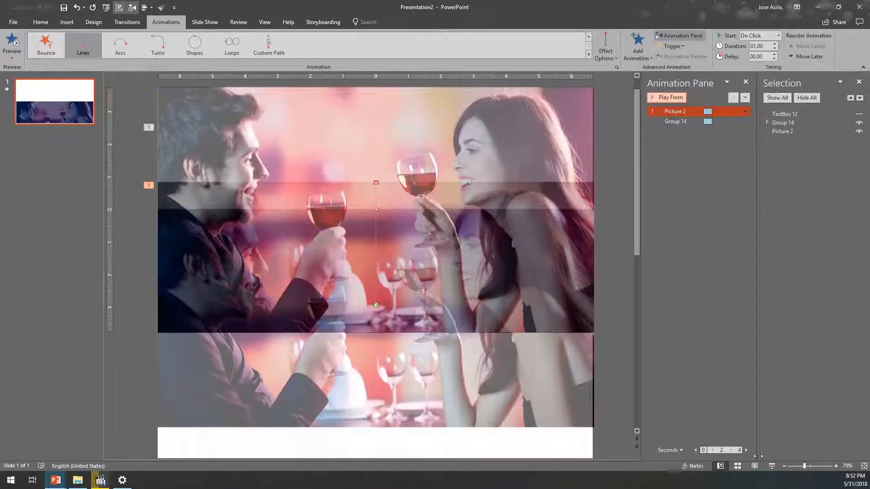
click(771, 467)
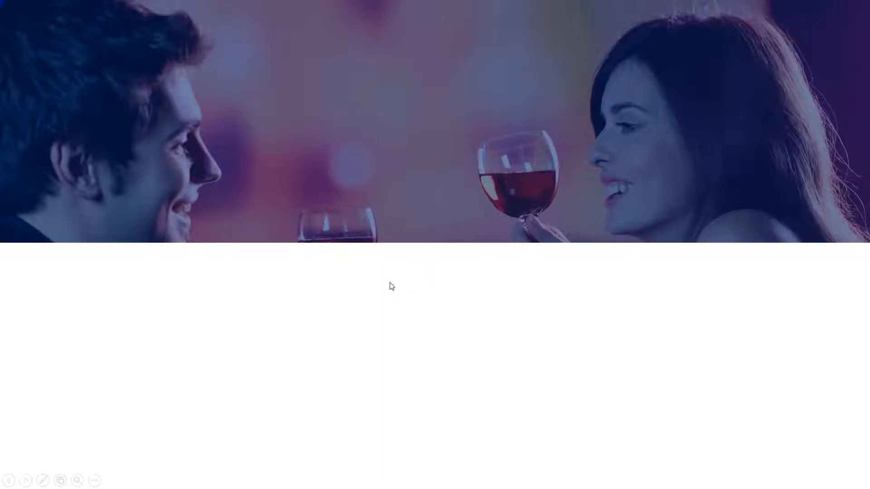
key(Escape)
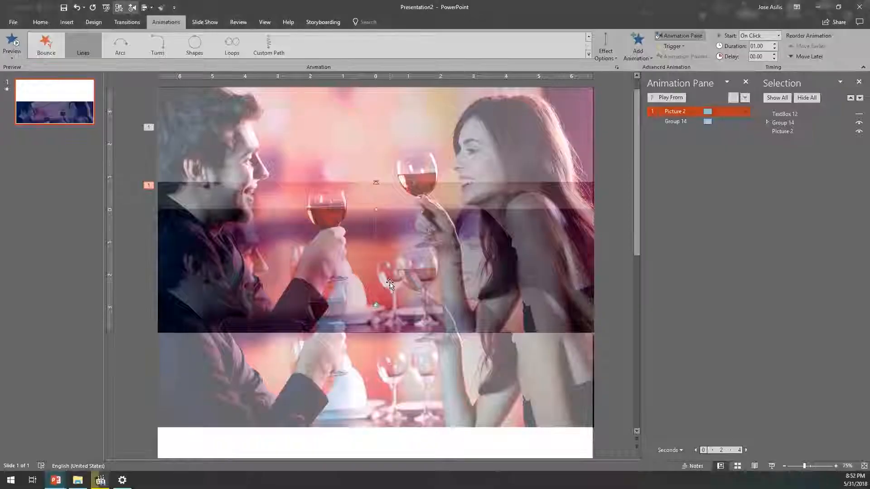
- Within the mask group, extend the blue overlay slightly downward, lower the bottom white mask's upper edge to match, and start the slide show
click(780, 123)
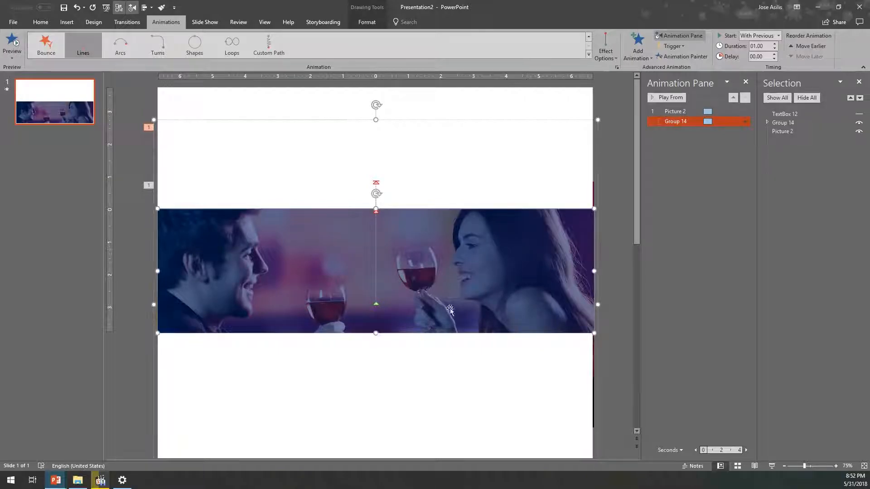
drag(376, 334, 376, 333)
click(380, 348)
key(ctrl+s)
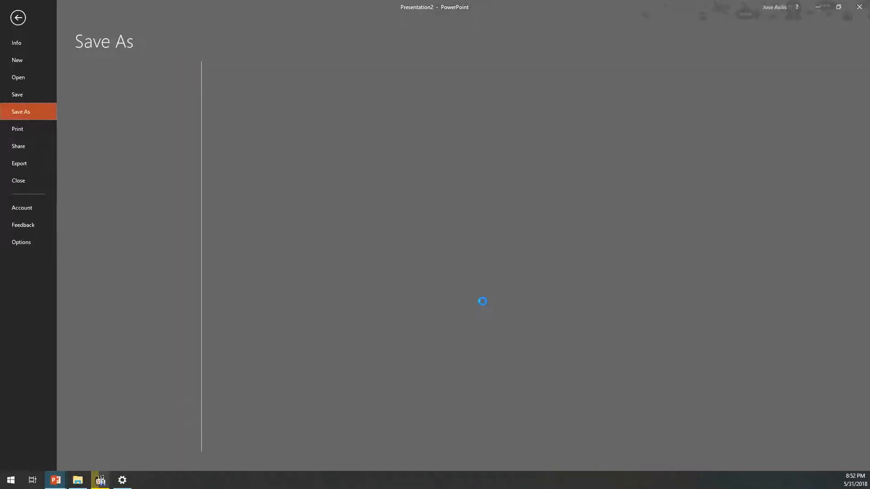
key(Escape)
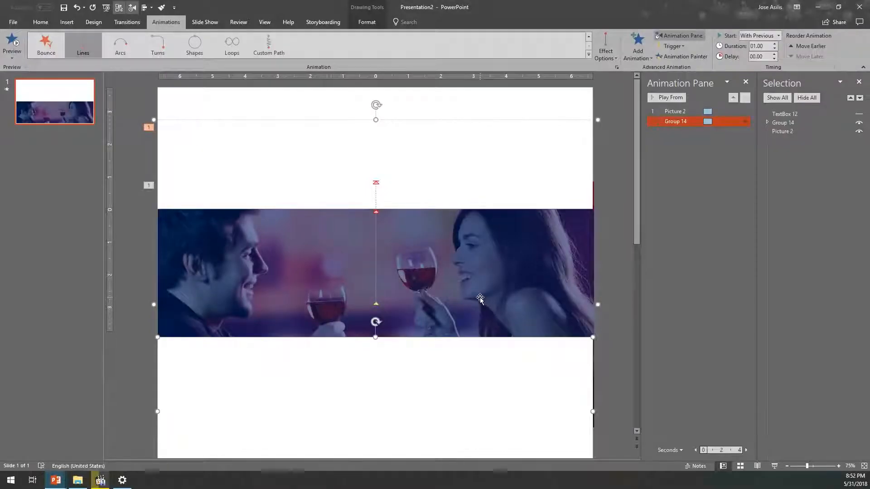
key(F5)
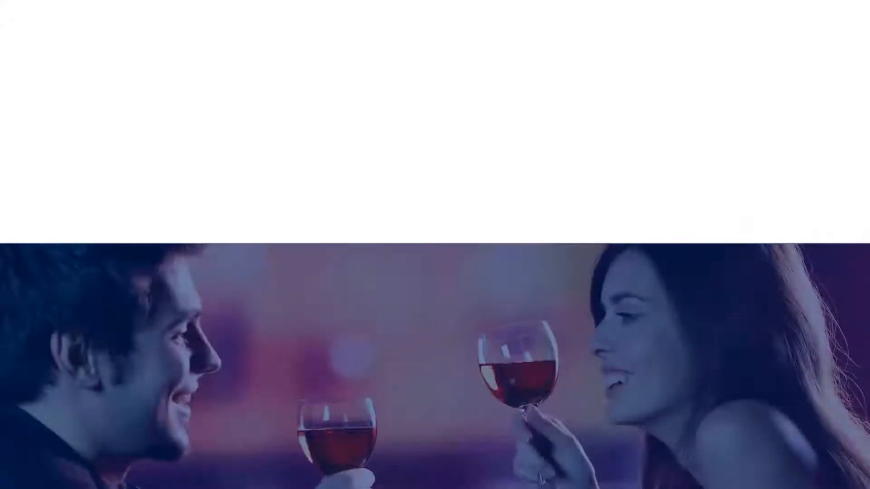